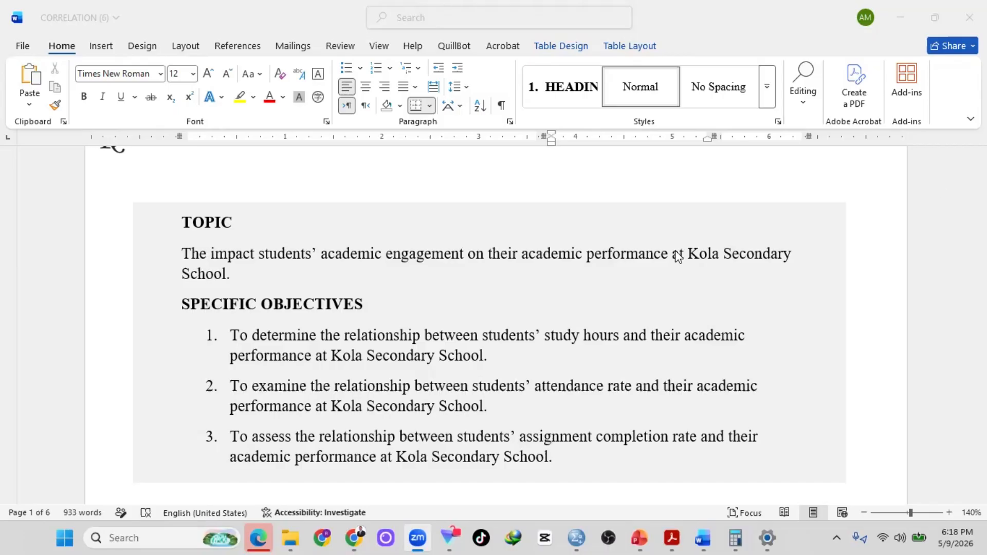
- Go to the research questionnaire and read through the demographic questions A1 to A6 in Section A
scroll(780, 256, "down", 10)
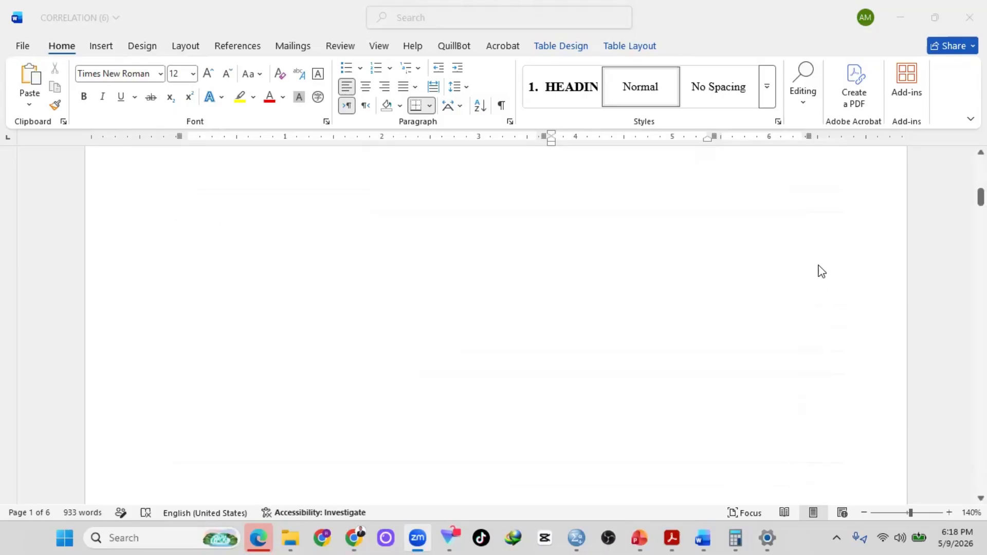
scroll(808, 313, "down", 5)
left_click_drag(980, 242, 981, 388)
left_click_drag(460, 233, 502, 394)
key("Delete")
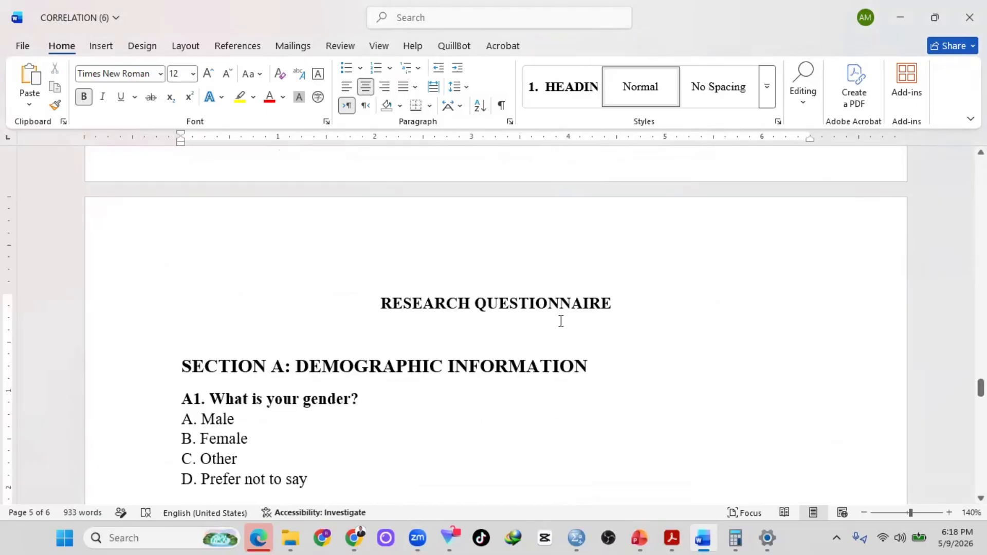
scroll(760, 307, "down", 3)
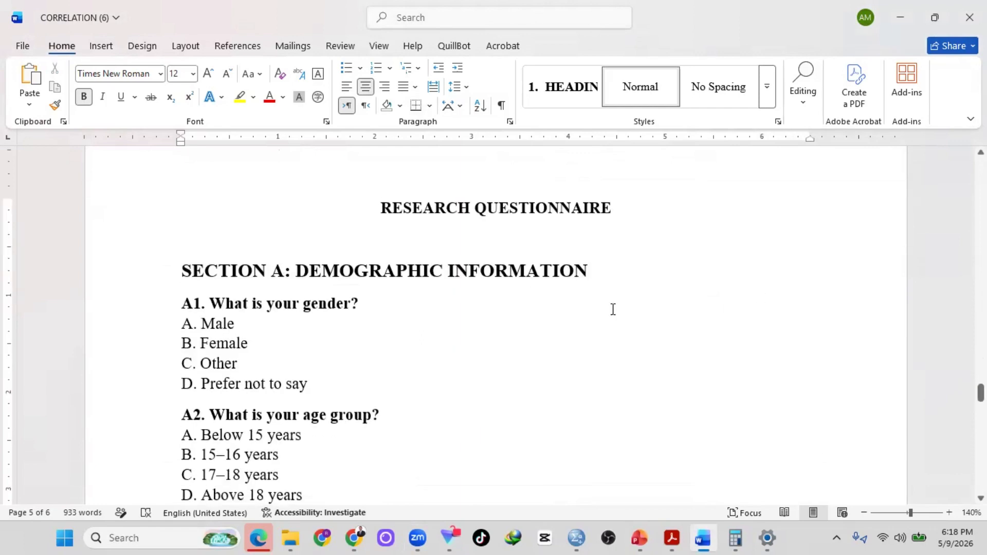
scroll(708, 293, "down", 10)
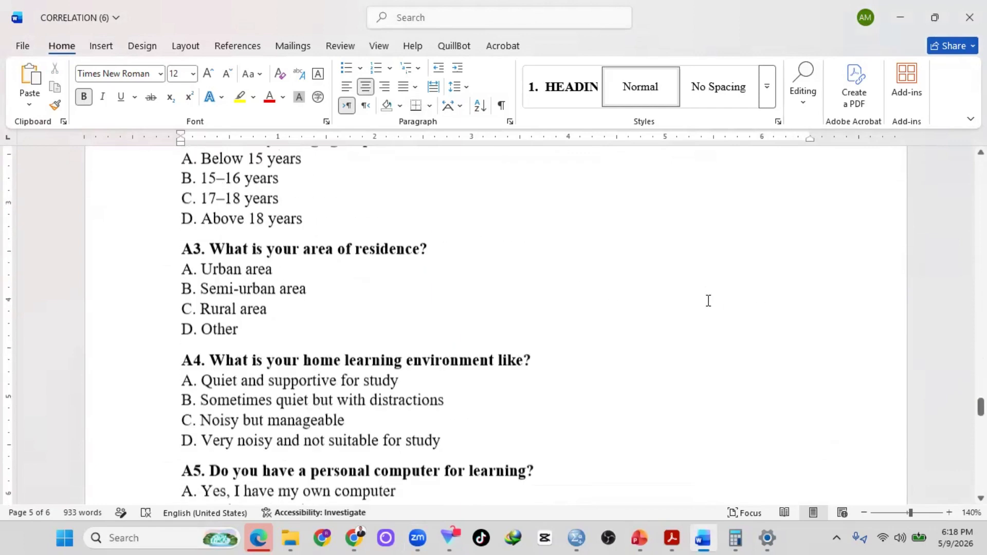
scroll(709, 302, "down", 11)
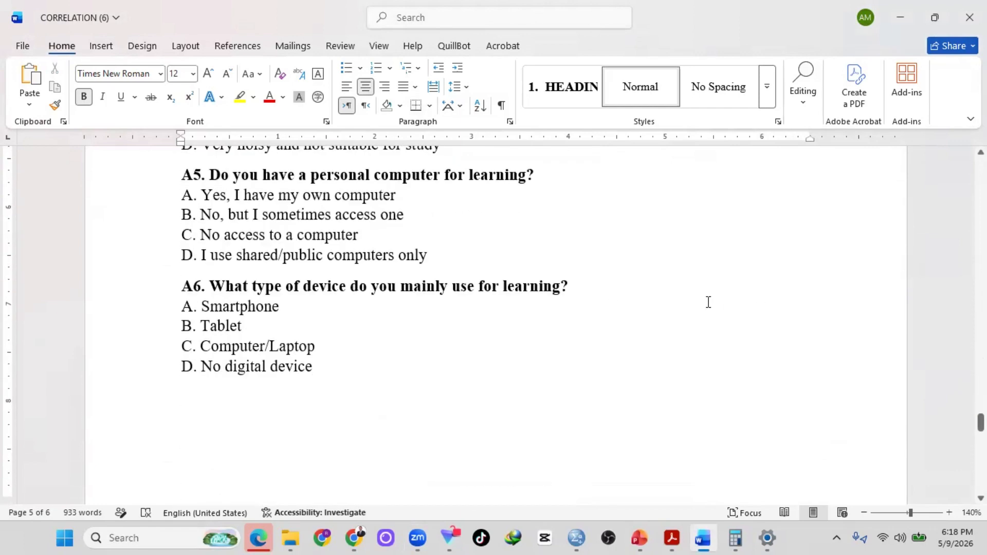
scroll(708, 302, "down", 3)
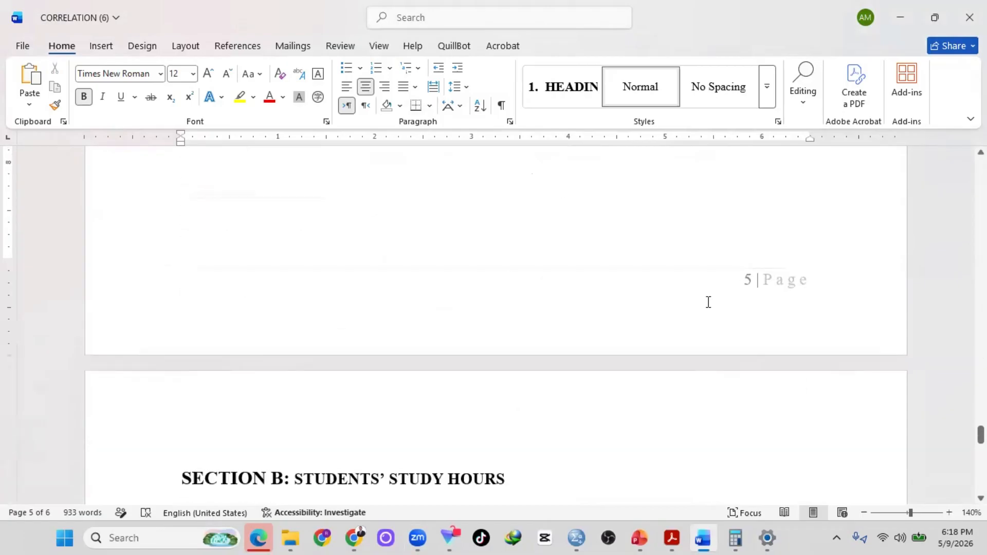
scroll(708, 303, "down", 2)
scroll(709, 302, "down", 3)
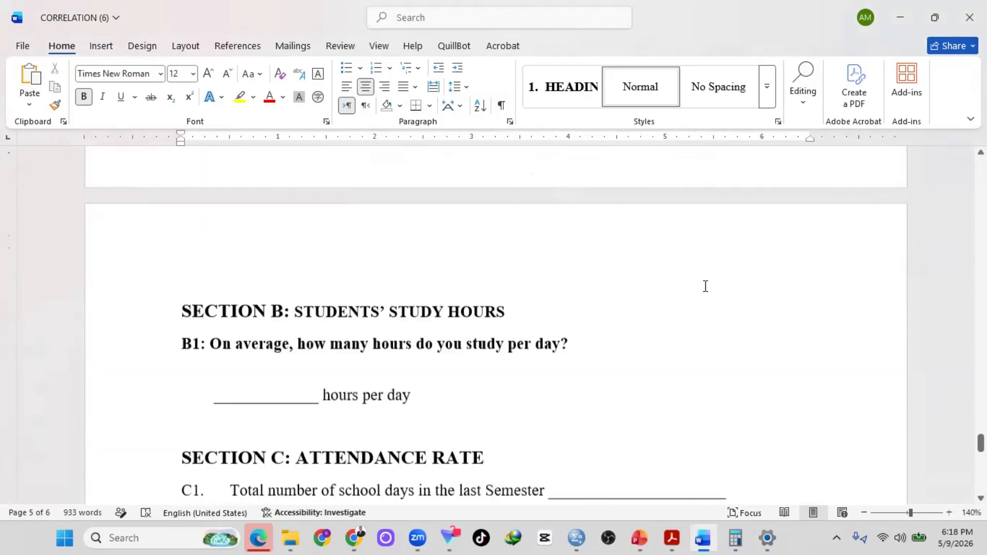
- Examine questionnaire Sections B to E on study hours, attendance rate, assignment completion rate and academic performance
scroll(705, 287, "down", 1)
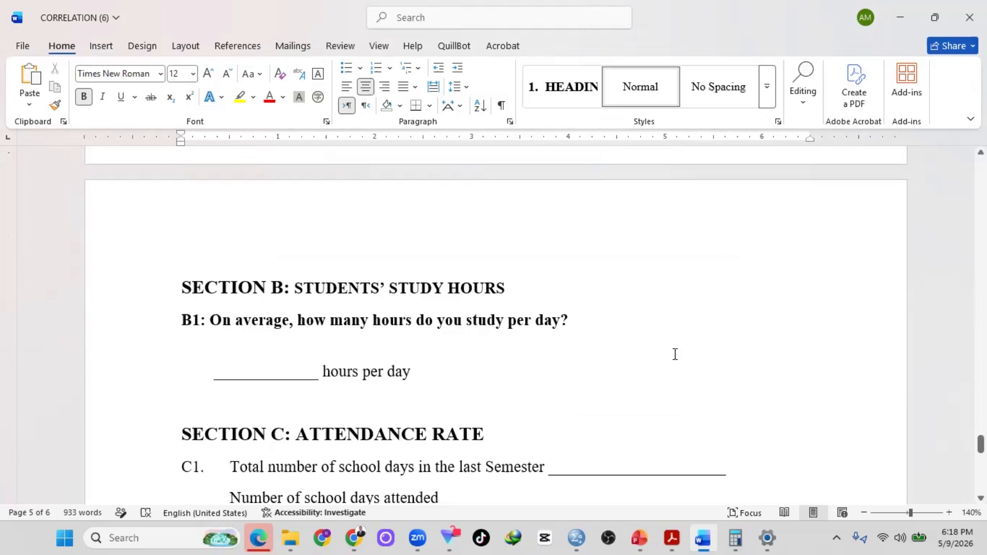
scroll(673, 354, "down", 3)
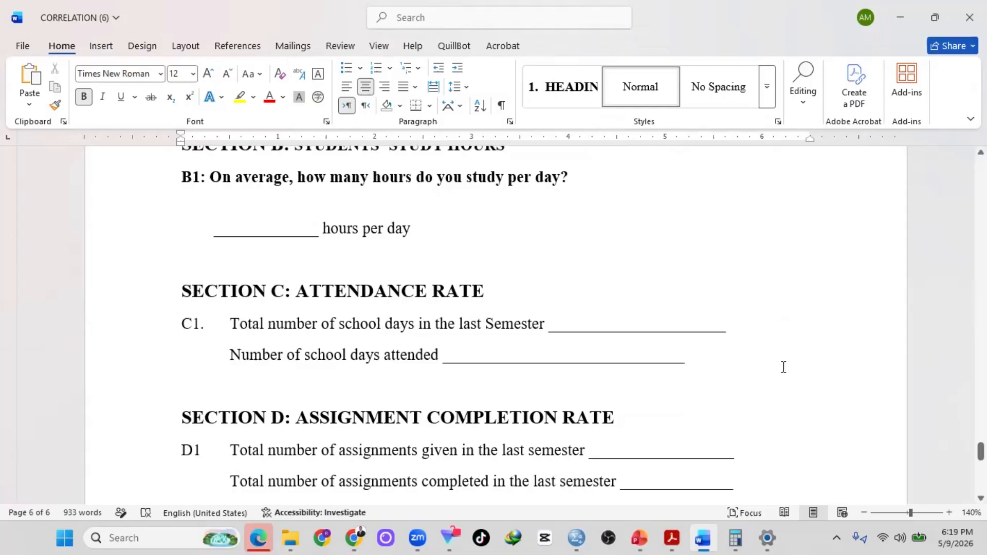
scroll(784, 367, "down", 3)
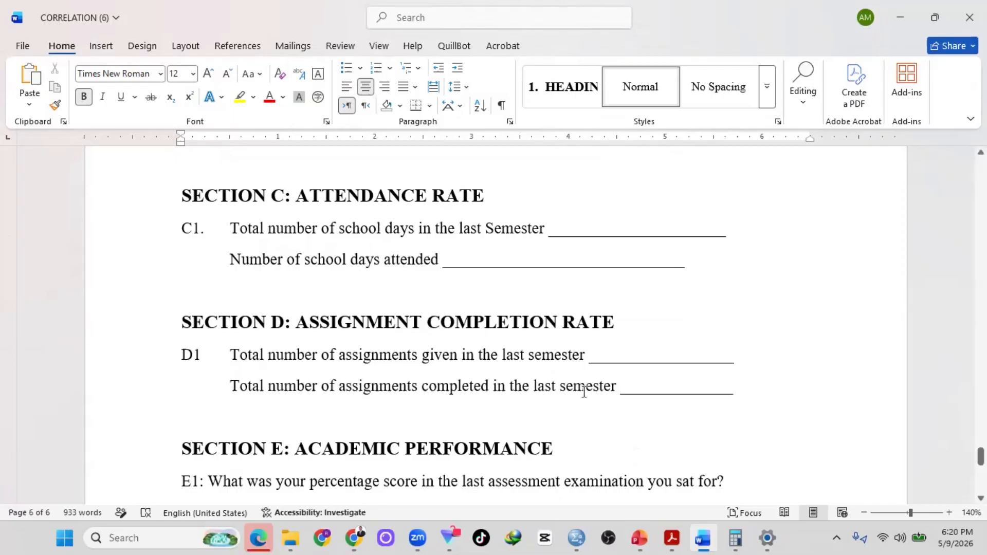
scroll(584, 392, "down", 3)
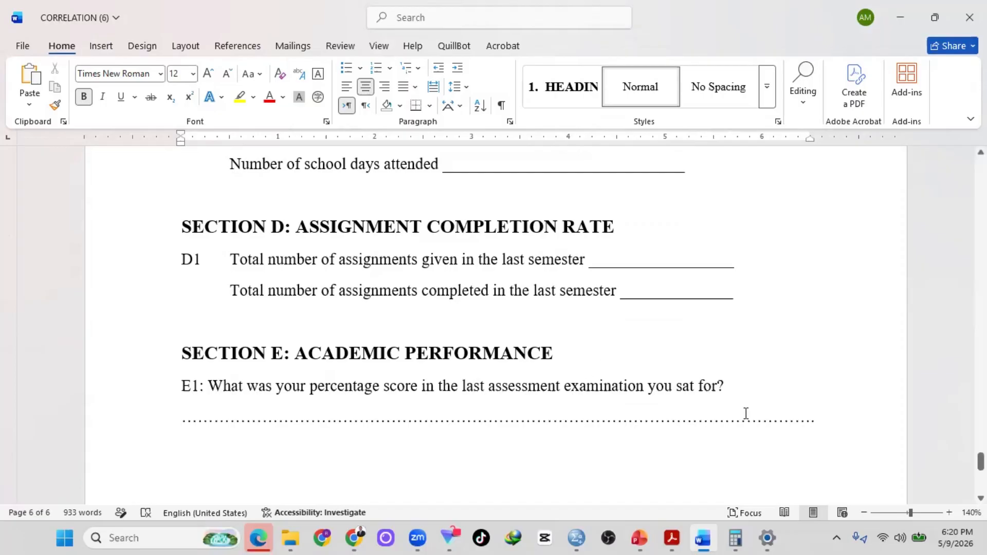
scroll(610, 322, "up", 1)
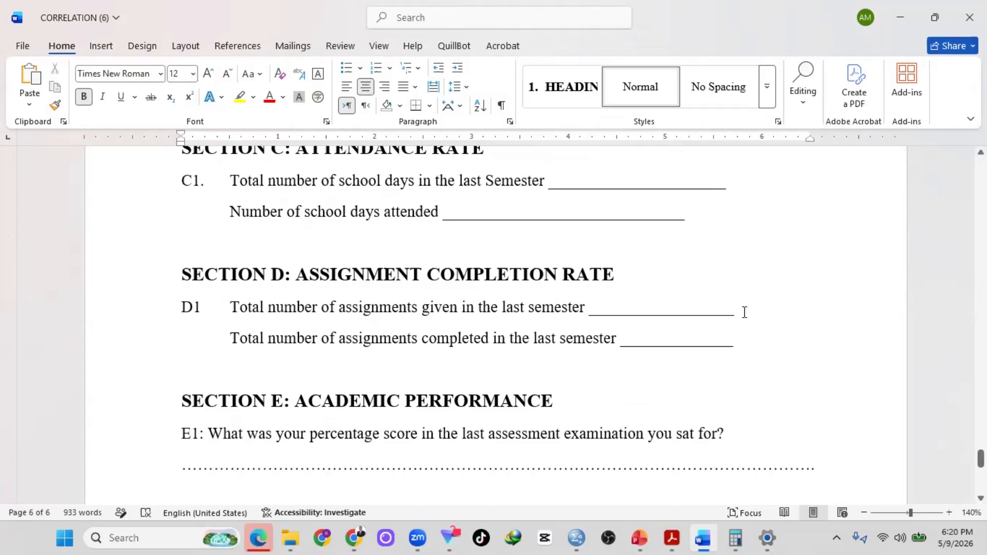
scroll(767, 302, "up", 1)
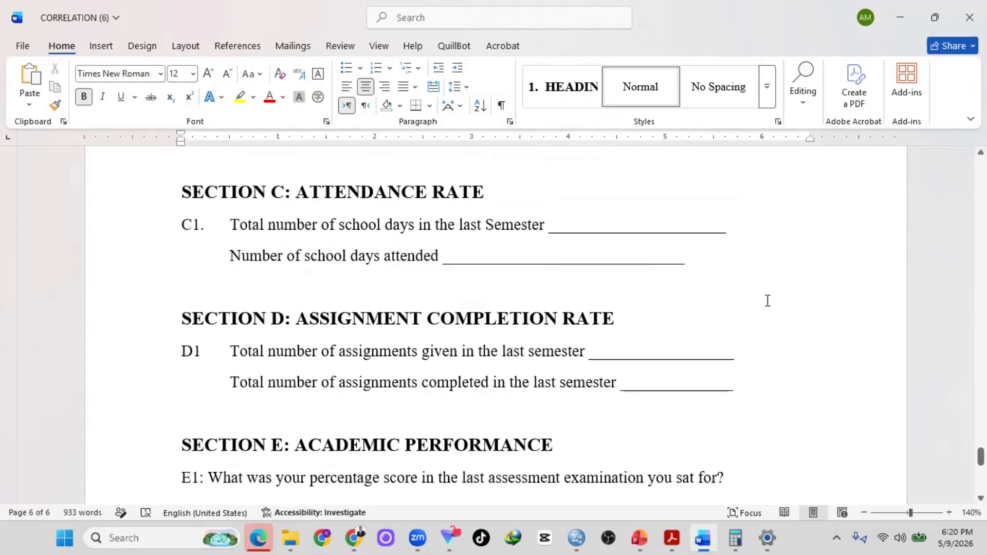
scroll(767, 300, "up", 2)
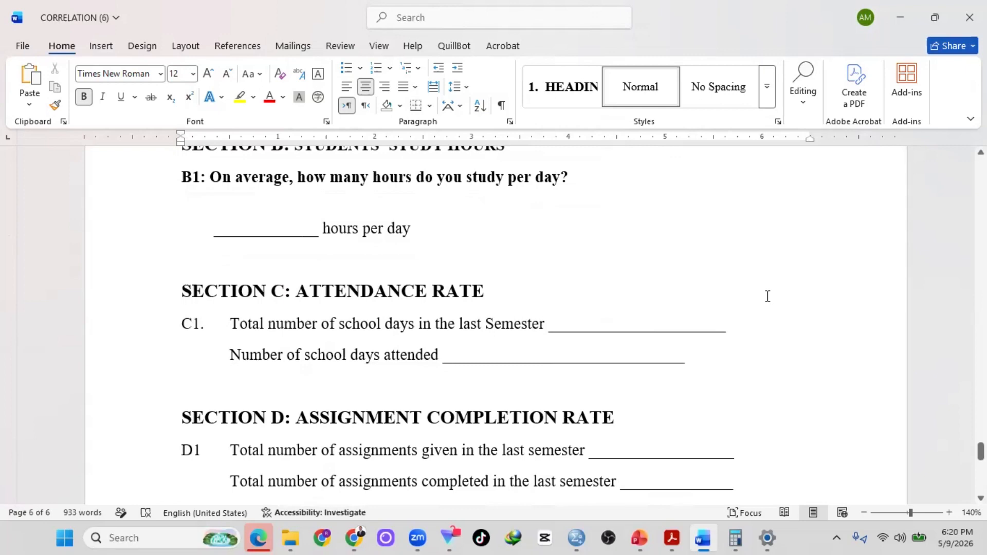
scroll(763, 295, "up", 1)
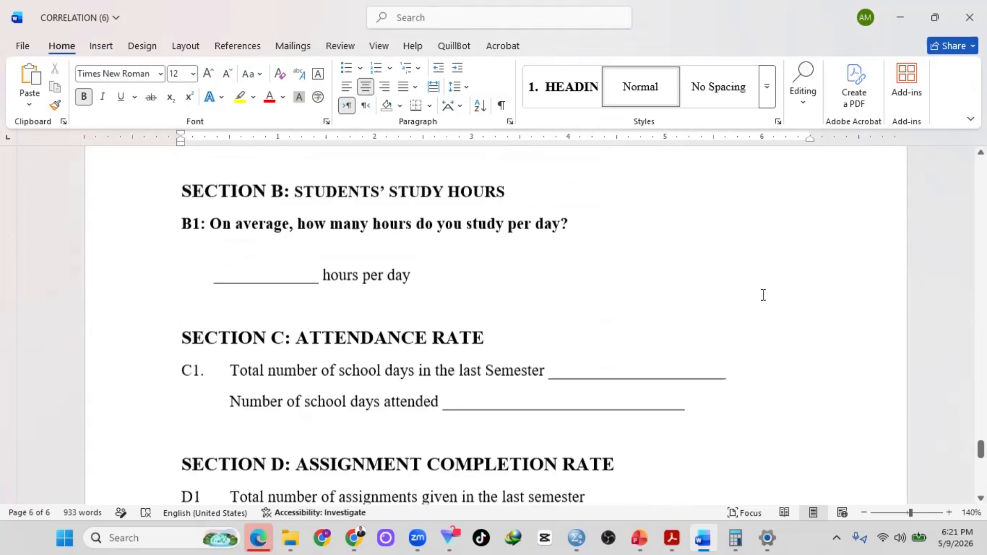
scroll(763, 294, "up", 1)
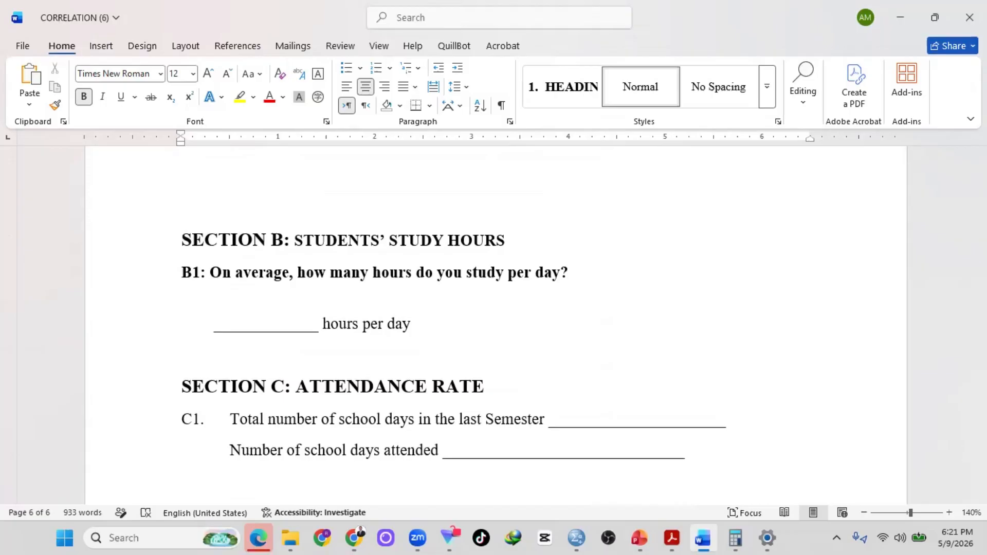
- Return to page 1 and review the specific objectives and the Identifying Data Types table
left_click_drag(980, 446, 980, 172)
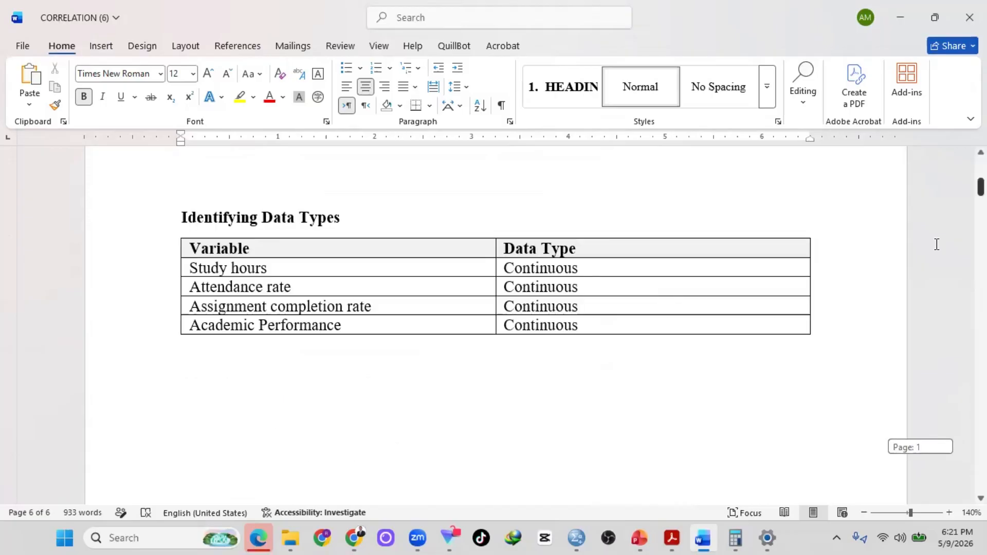
scroll(928, 258, "down", 4)
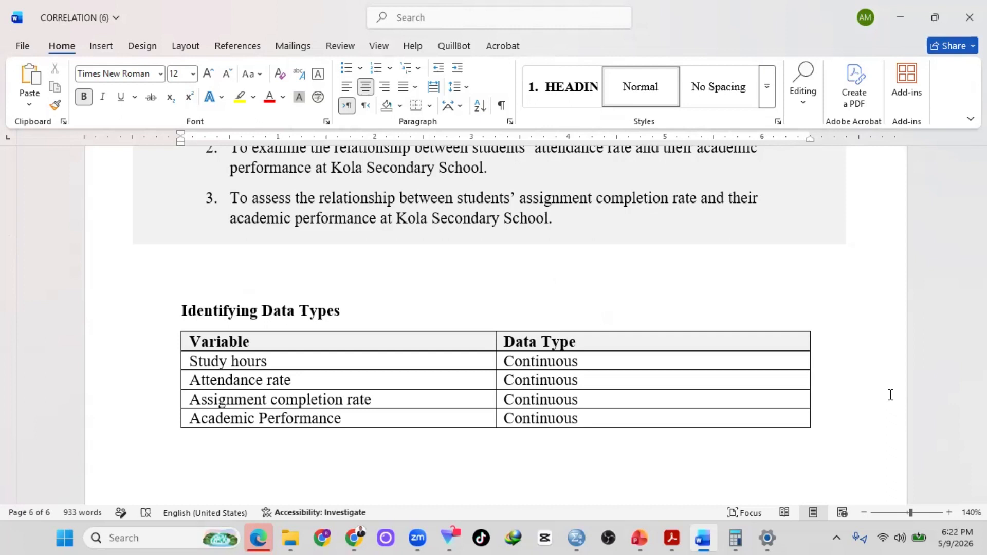
scroll(873, 396, "down", 3)
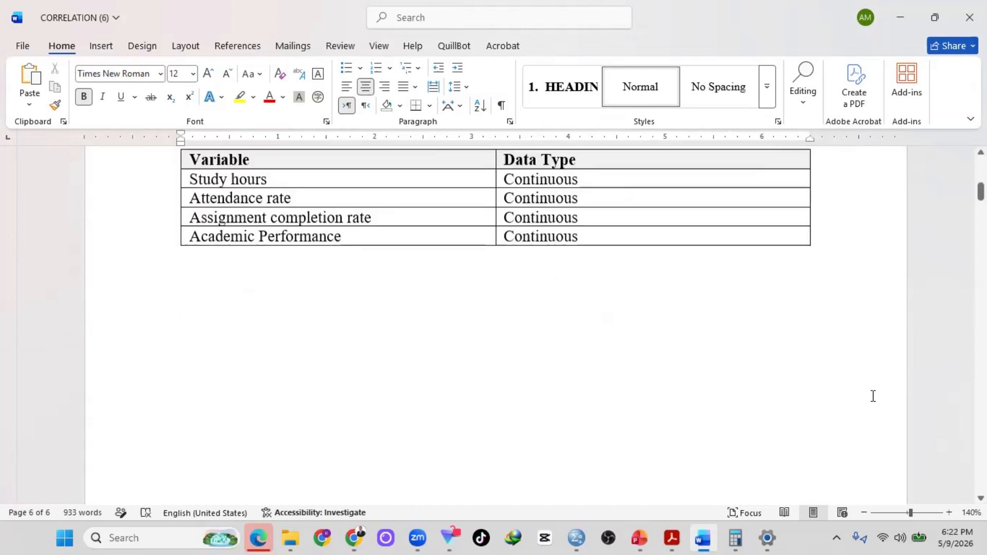
- Examine Table 4.6: Tests of Normality under section 4.3.1, including its Kolmogorov-Smirnov, Shapiro-Wilk and Sig. columns
scroll(873, 396, "down", 1)
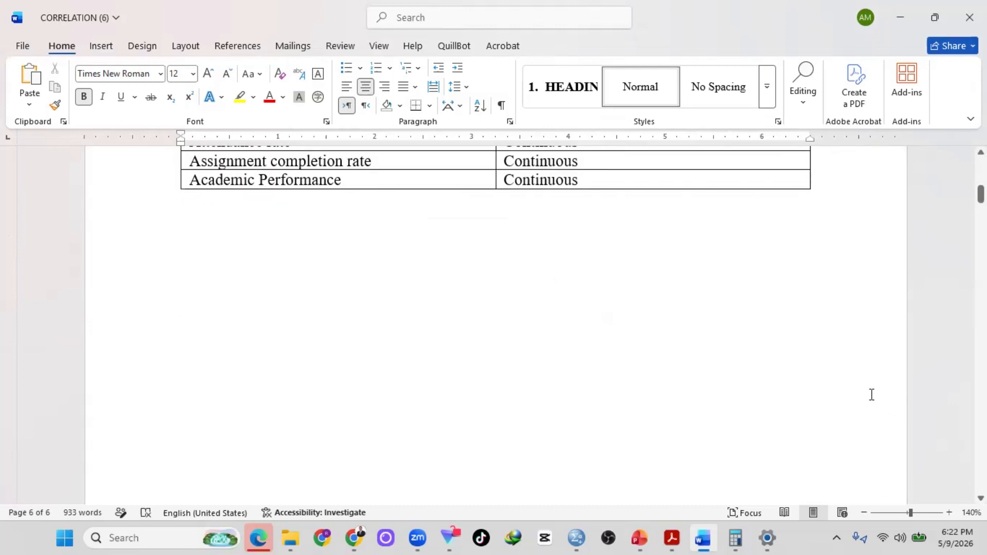
scroll(872, 395, "down", 1)
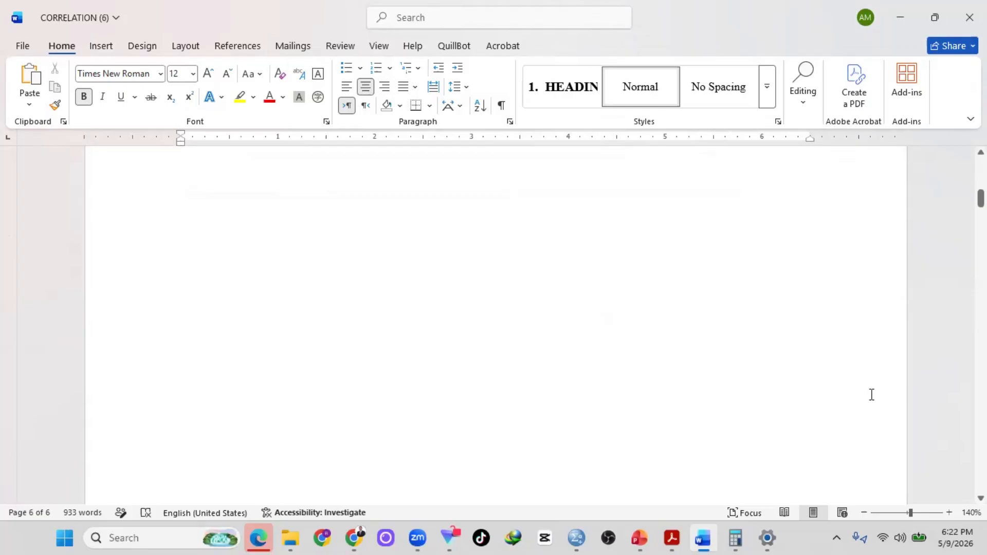
scroll(776, 362, "down", 3)
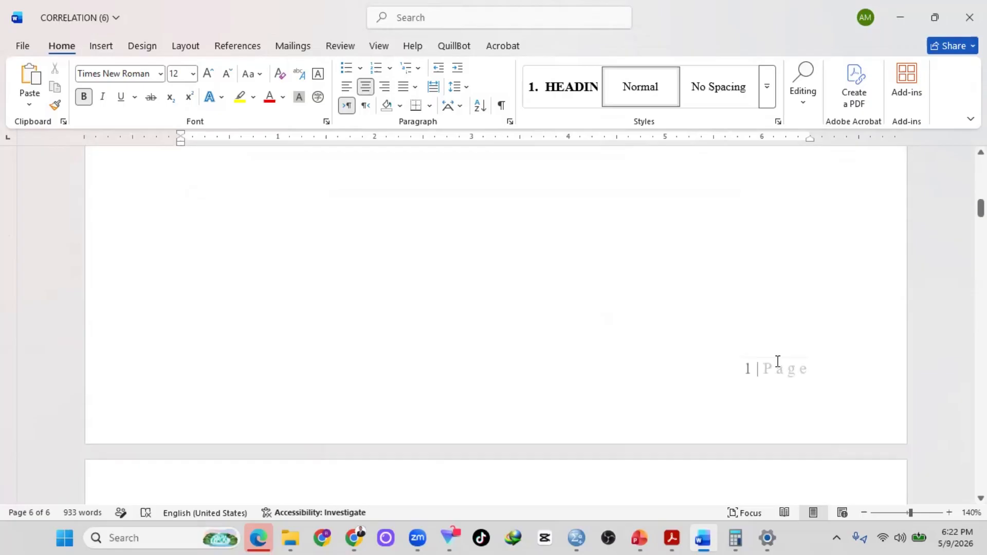
scroll(776, 362, "down", 3)
left_click(389, 346)
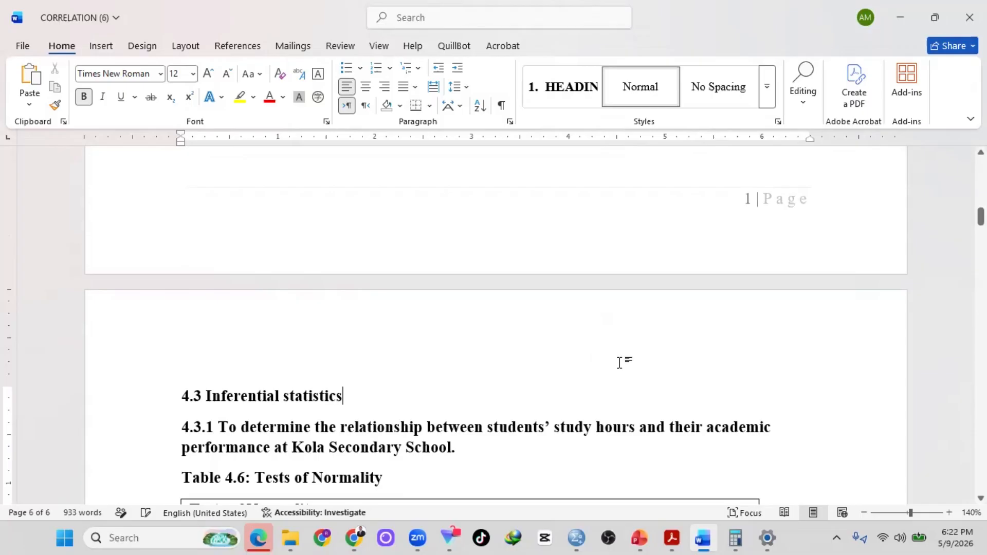
scroll(620, 363, "down", 2)
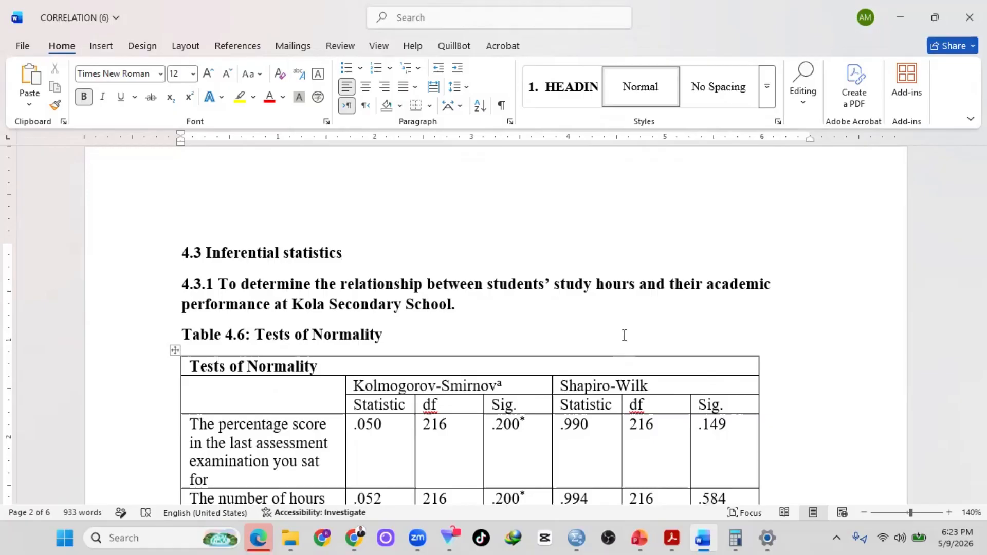
scroll(688, 327, "down", 3)
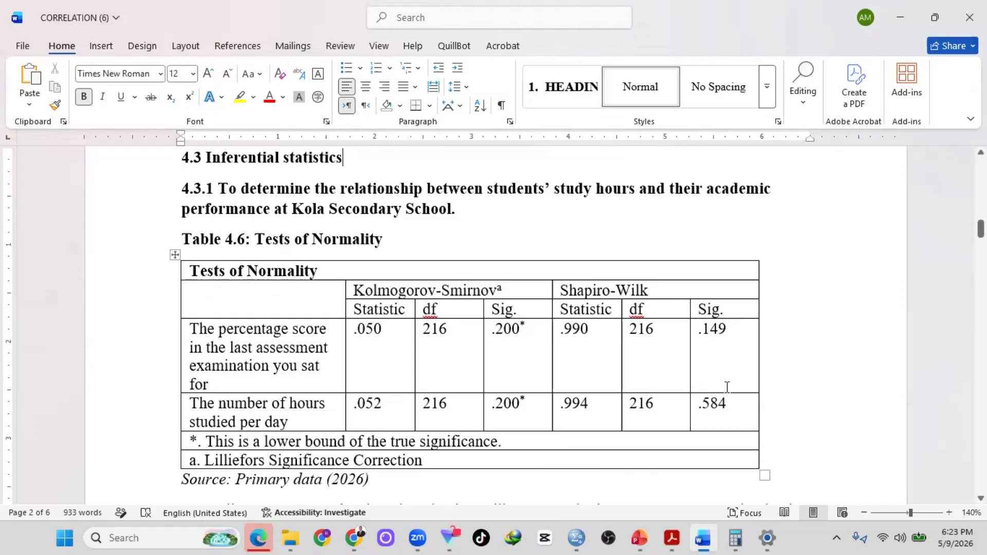
scroll(727, 387, "down", 1)
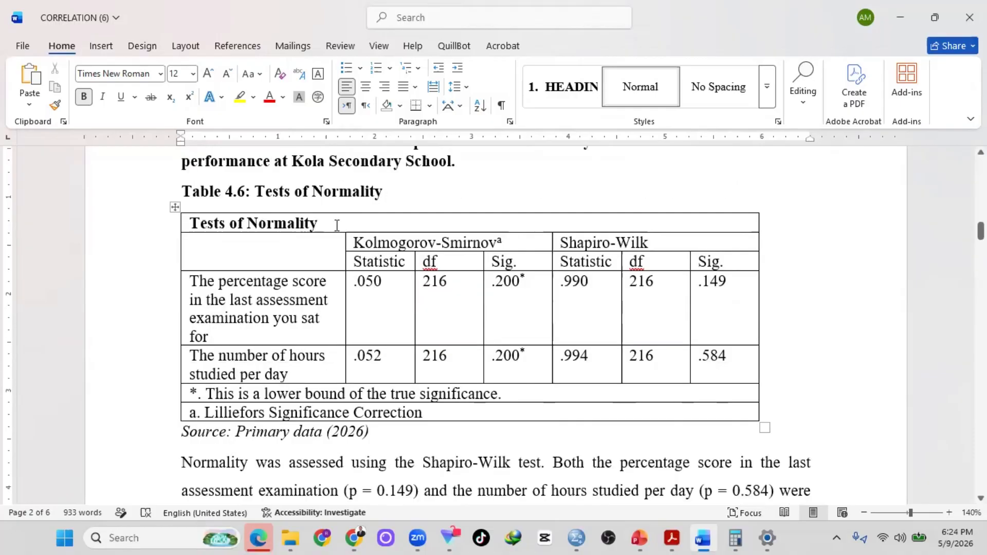
left_click(372, 223)
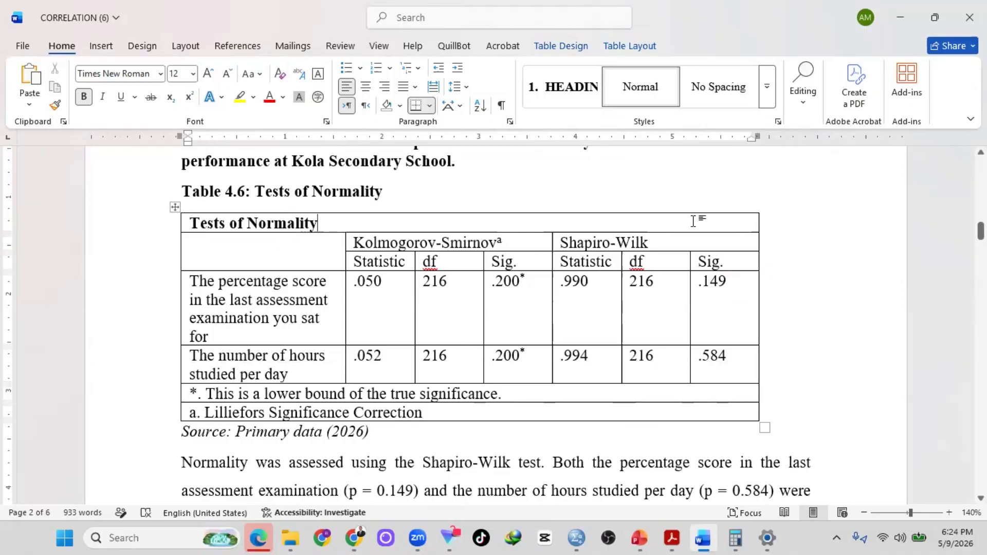
left_click(517, 242)
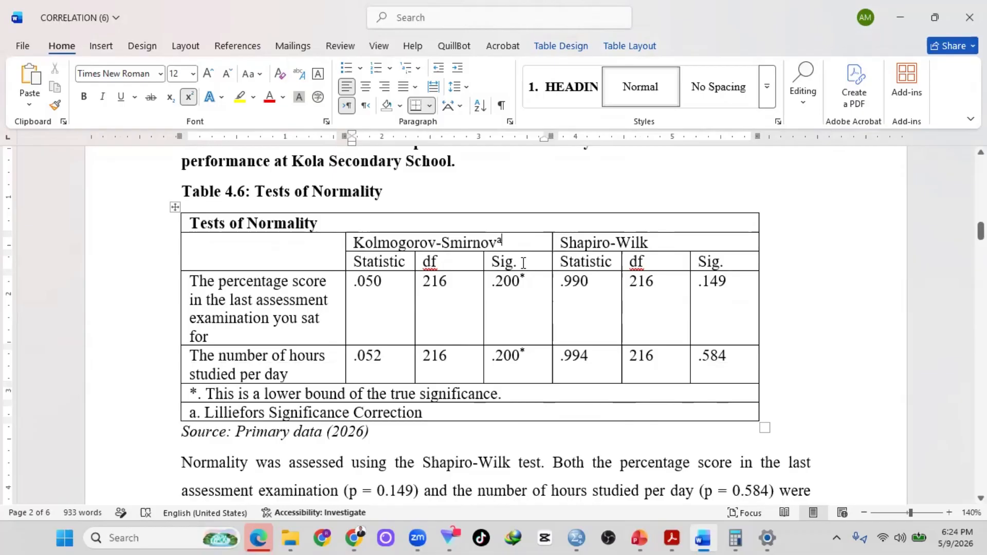
left_click(548, 263)
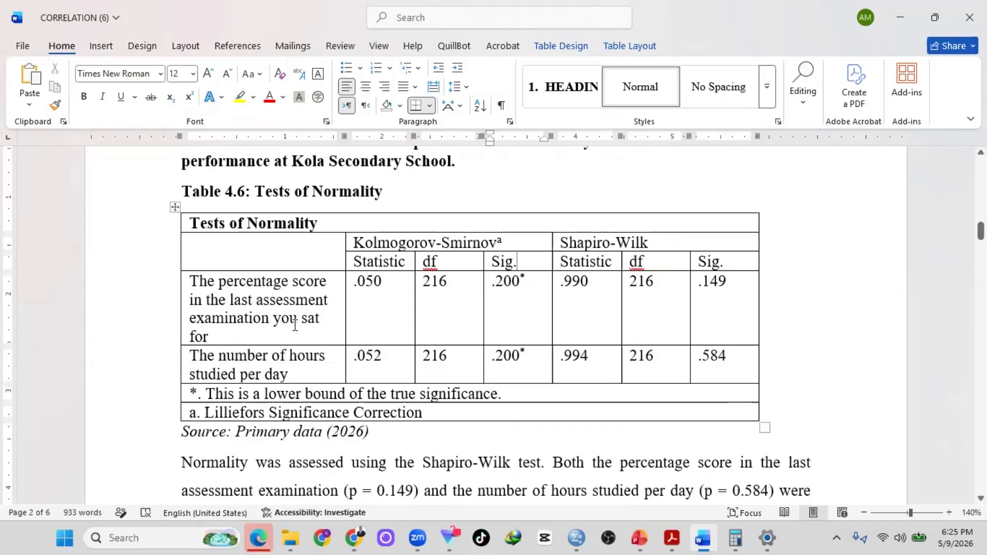
scroll(297, 323, "up", 1)
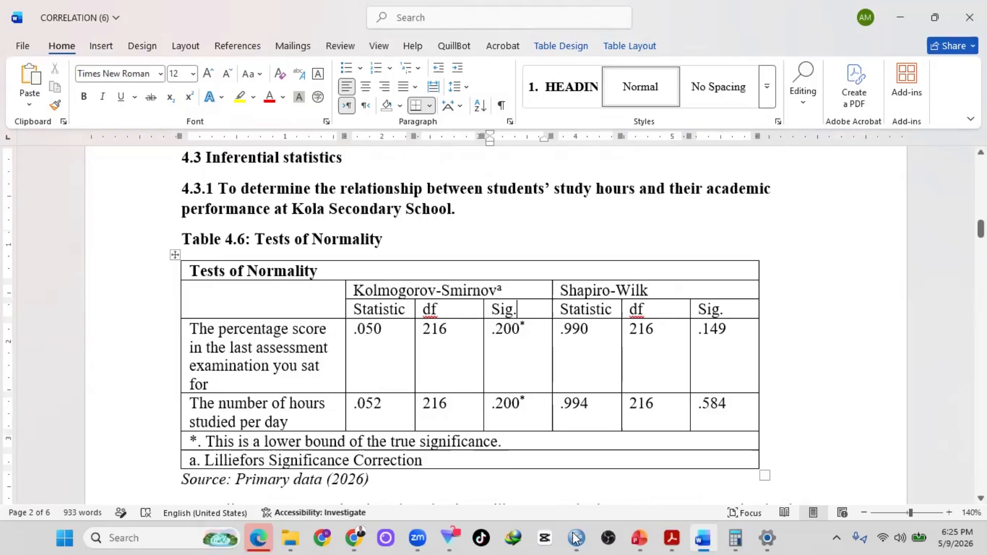
- Switch to CORELATION DATA (2).sav in SPSS, open the Explore analysis and clear its Dependent List
mouse_move(583, 538)
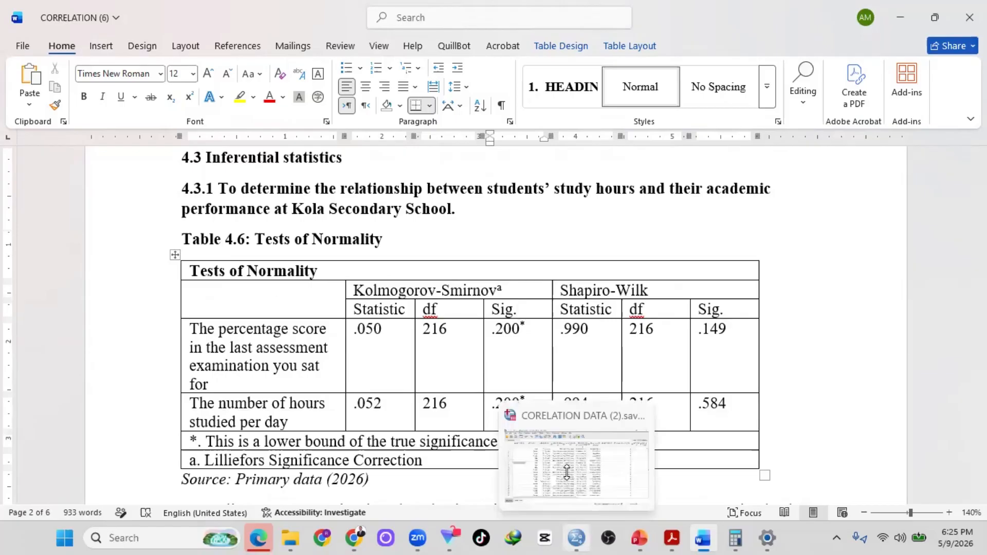
left_click(563, 465)
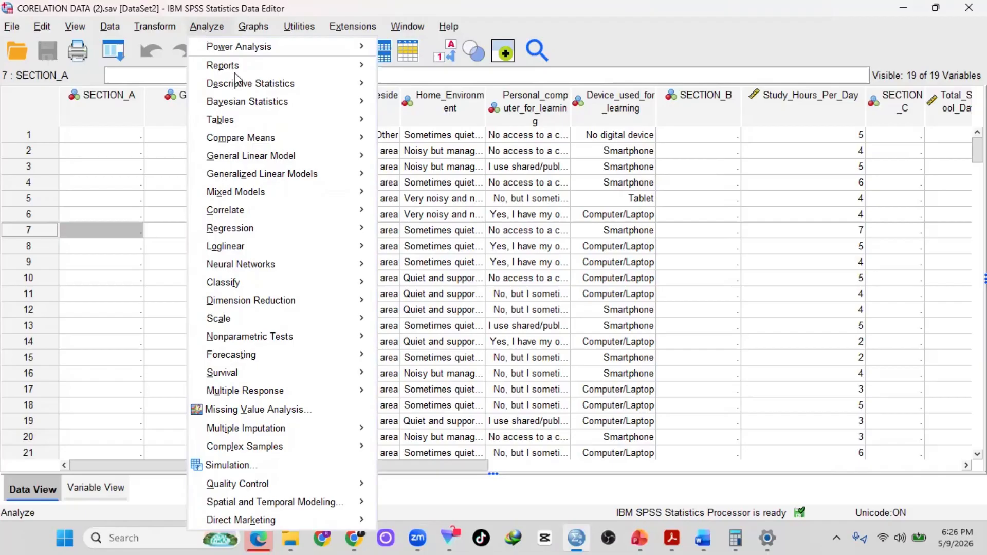
mouse_move(241, 81)
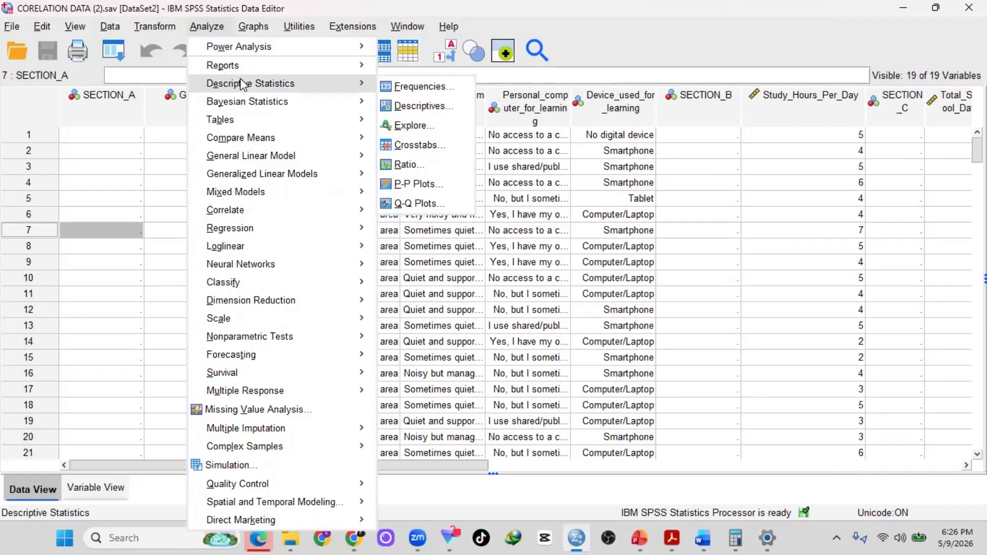
left_click(409, 128)
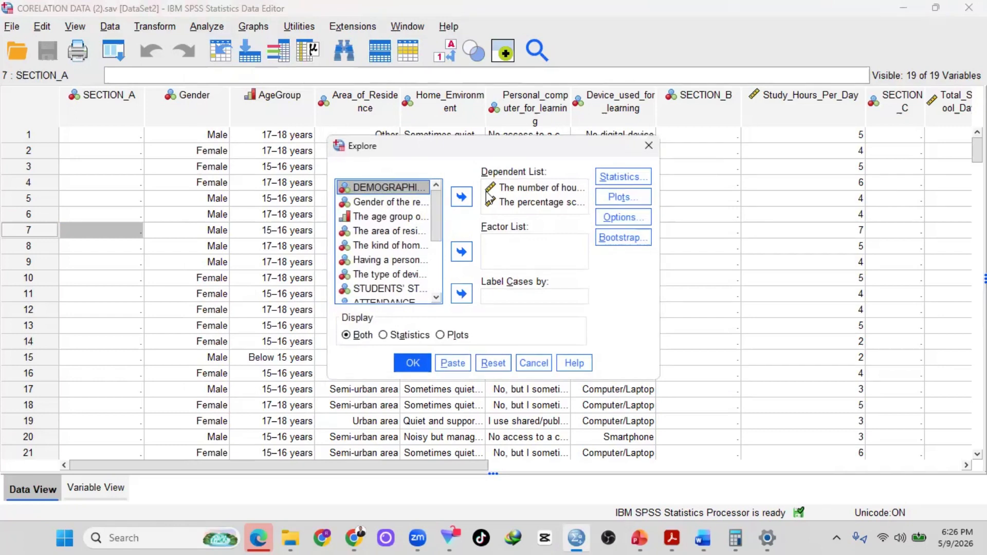
left_click(516, 192)
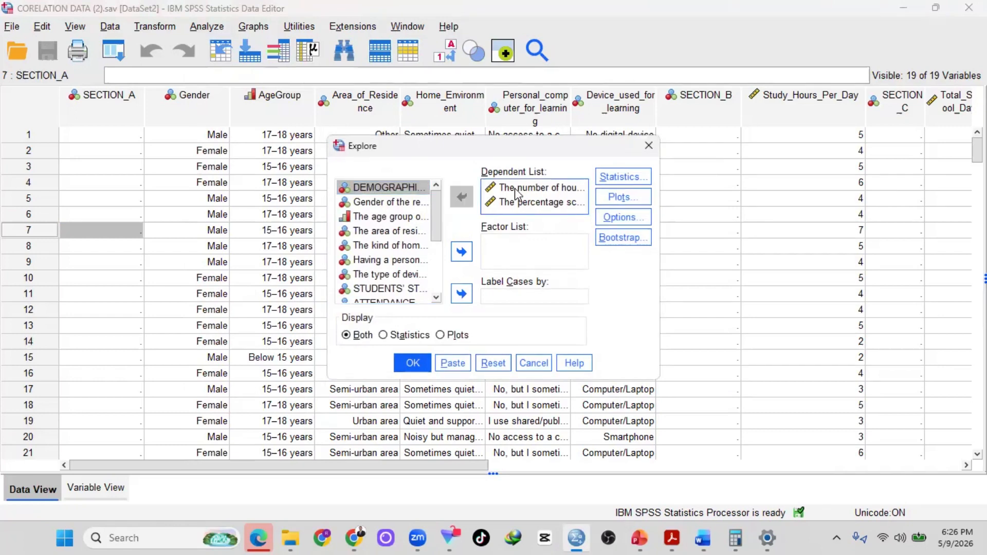
left_click(517, 189)
left_click(461, 197)
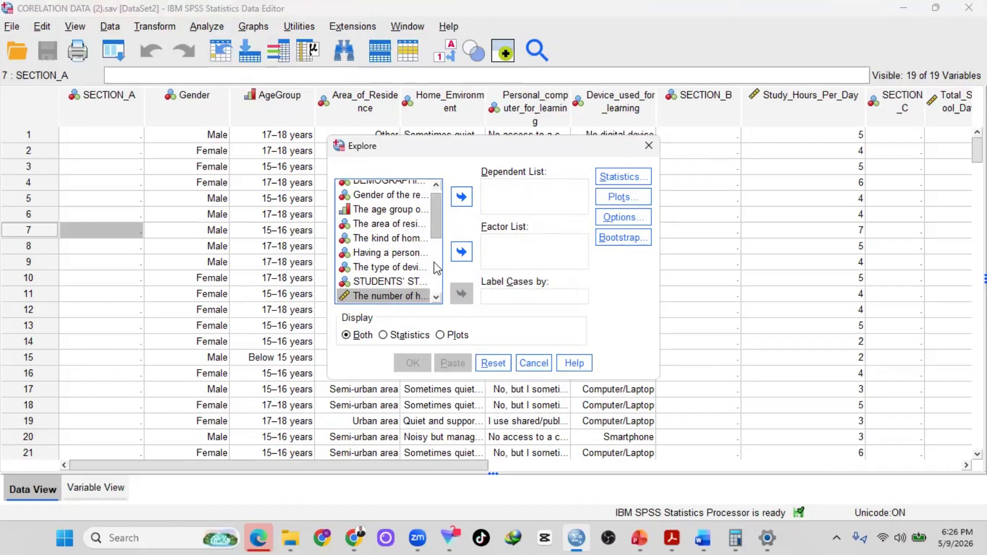
- Add the number of hours studied per day and the percentage score in the last assessment examination to the Dependent List
left_click(434, 285)
key("End")
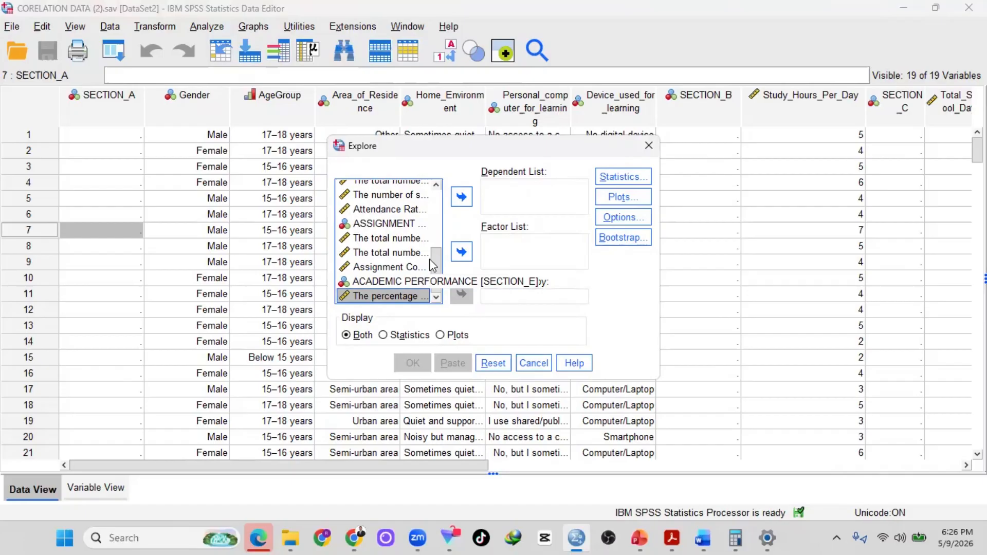
left_click_drag(436, 266, 439, 218)
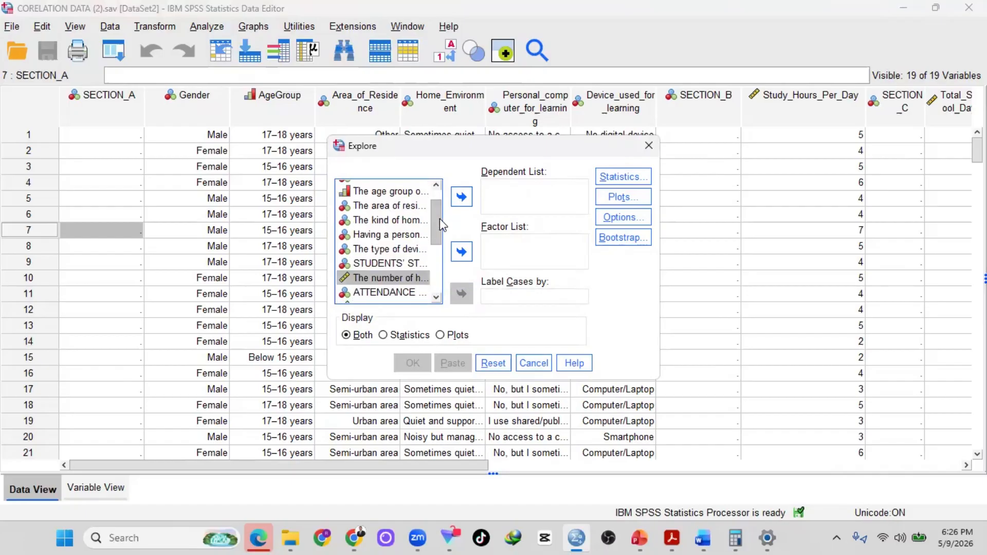
left_click(401, 264)
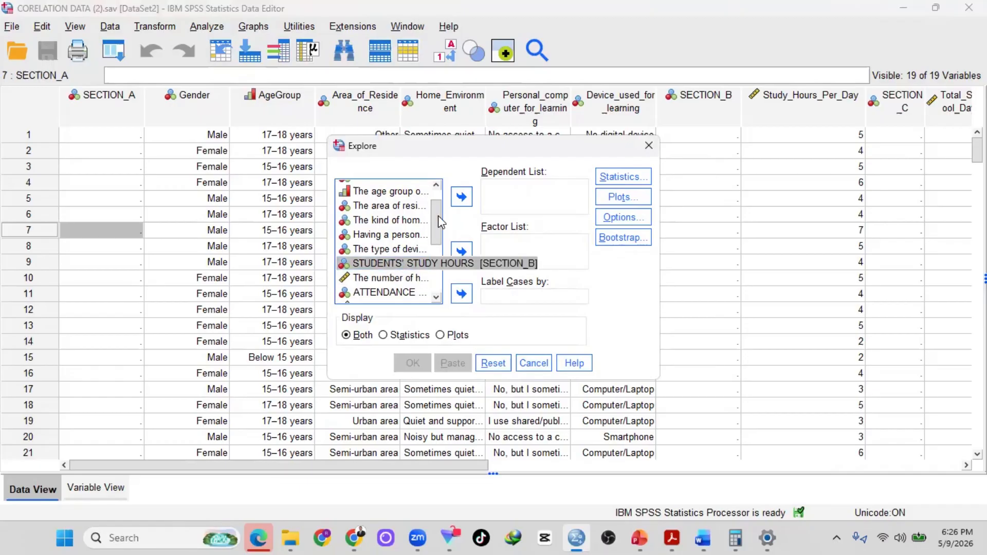
scroll(391, 257, "down", 1)
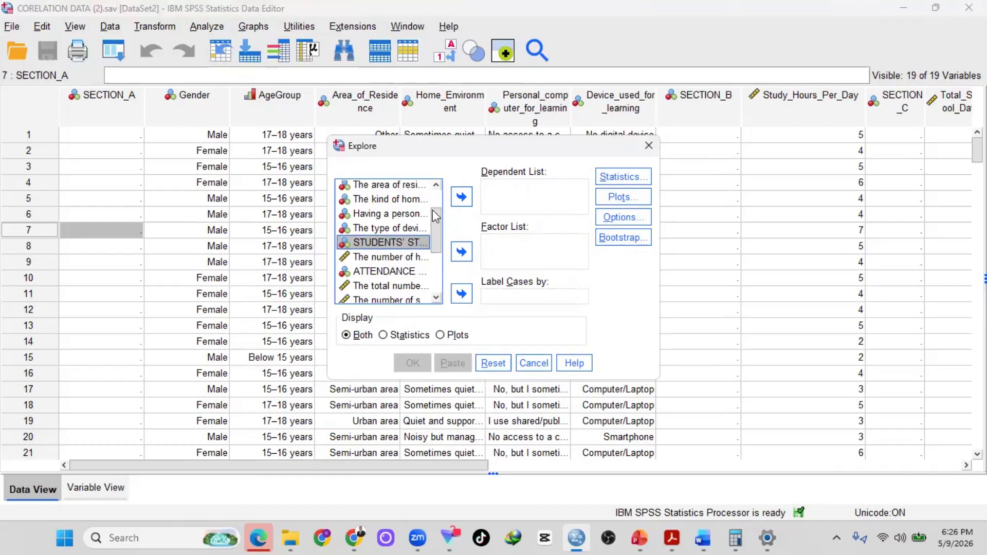
left_click(401, 257)
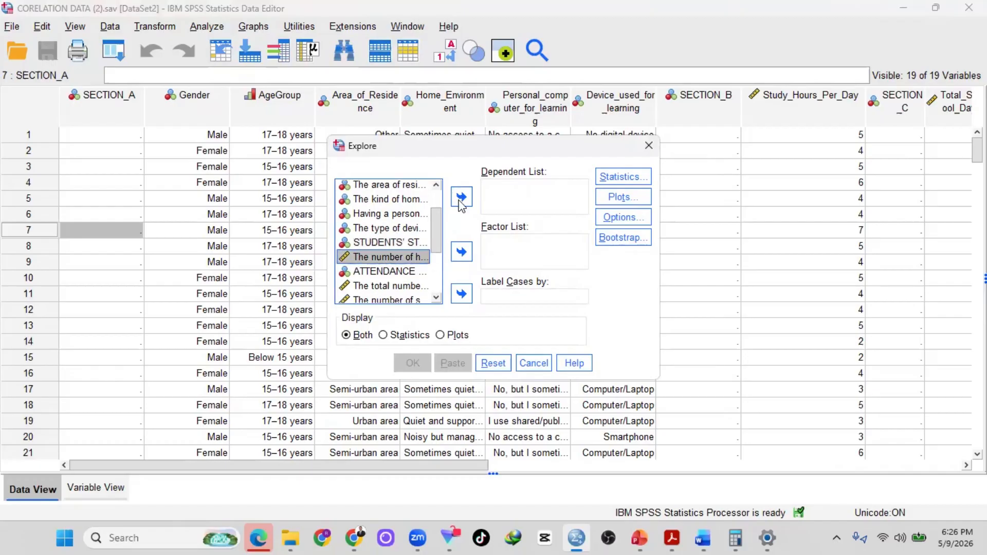
double_click(395, 255)
scroll(390, 277, "down", 3)
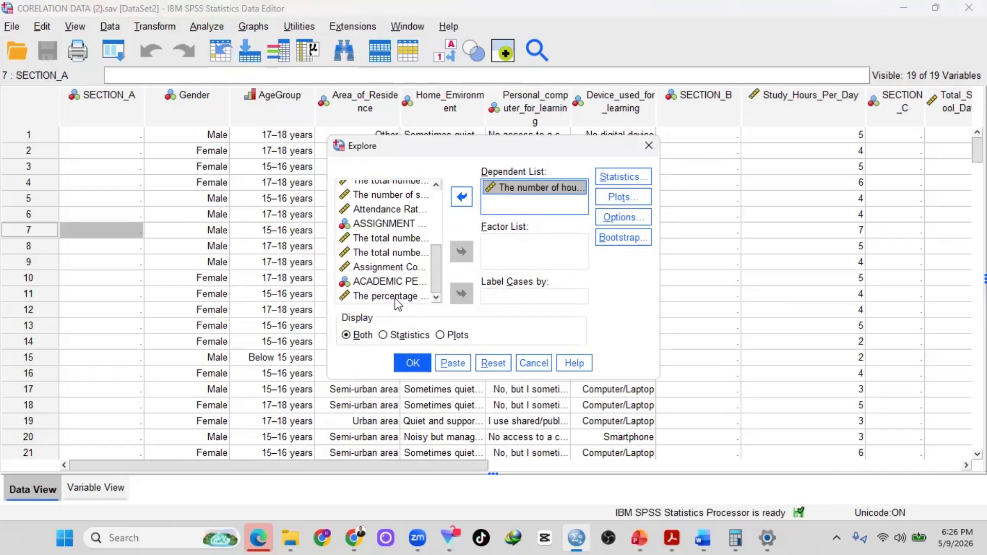
left_click(391, 296)
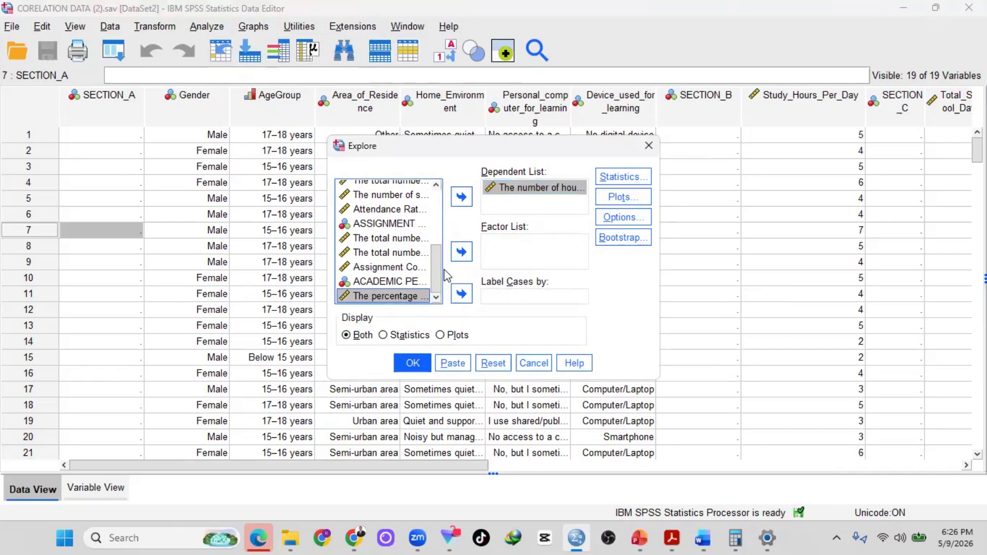
left_click(461, 198)
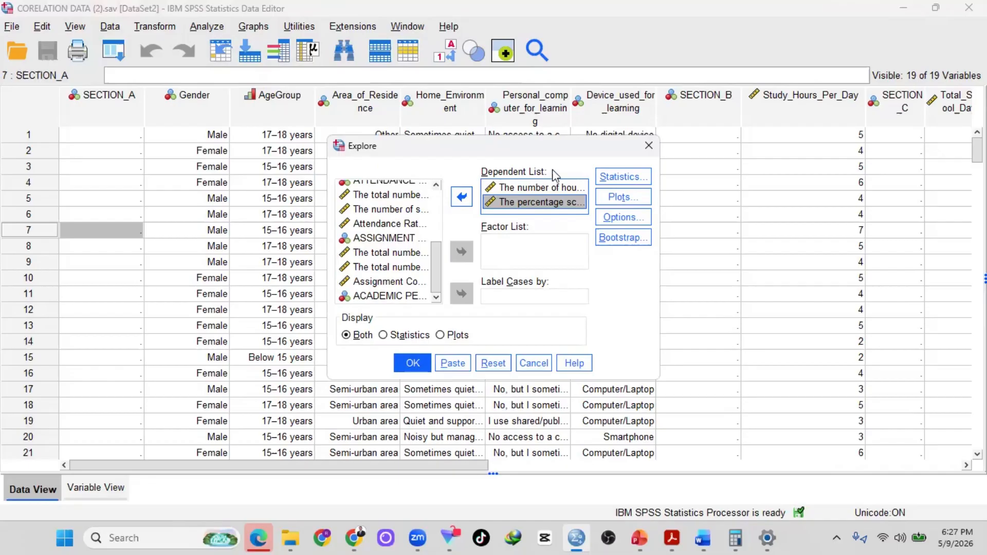
- Keep Descriptives with a 95% confidence interval for the mean as the Explore statistics
left_click(620, 189)
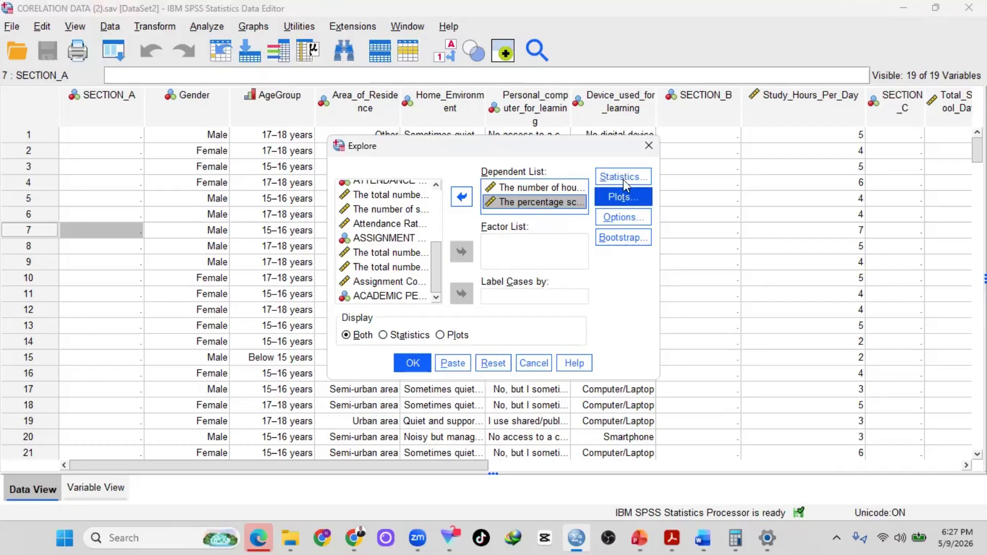
left_click(623, 179)
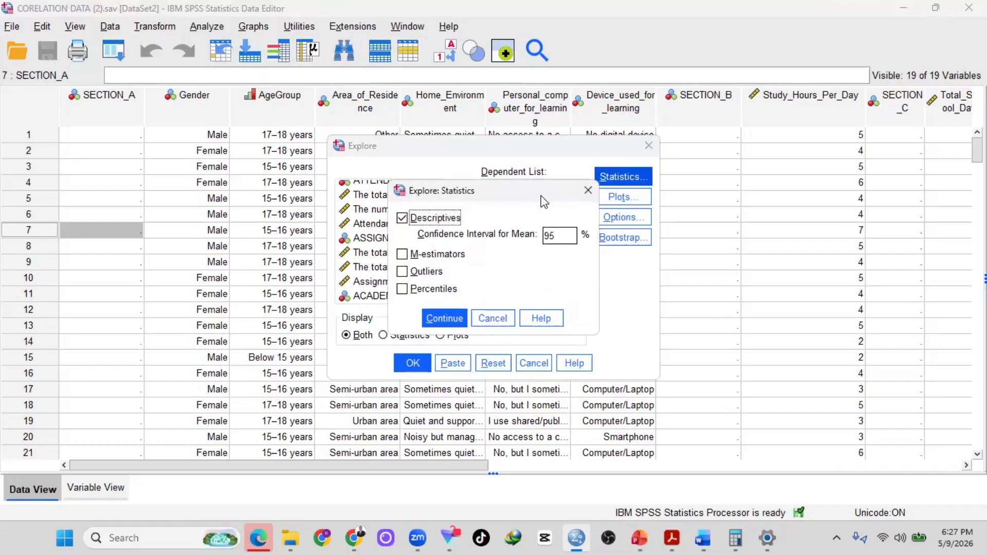
left_click(403, 218)
left_click(402, 218)
left_click(441, 316)
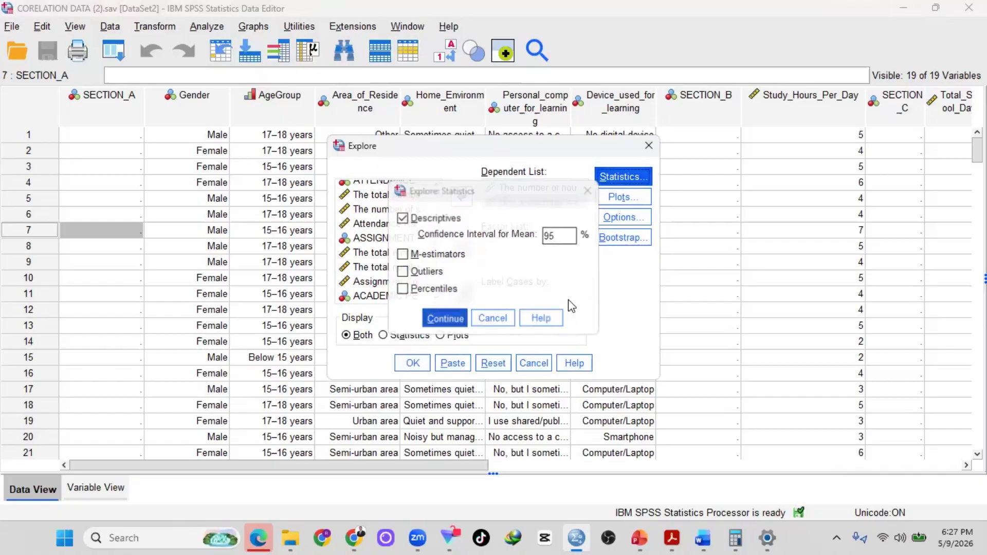
- Include stem-and-leaf, histogram and normality plots with tests in the Explore plots, and run the analysis
left_click(639, 200)
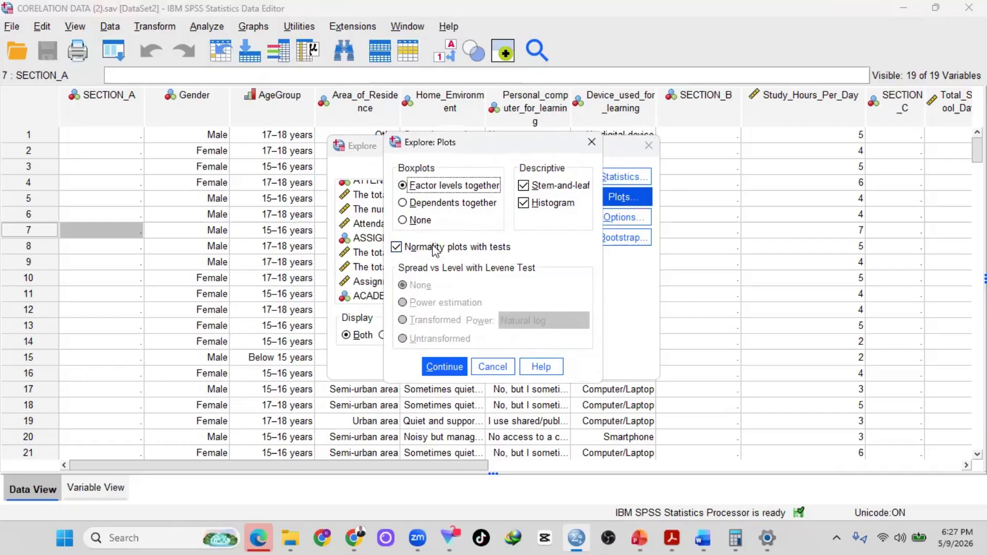
left_click(443, 369)
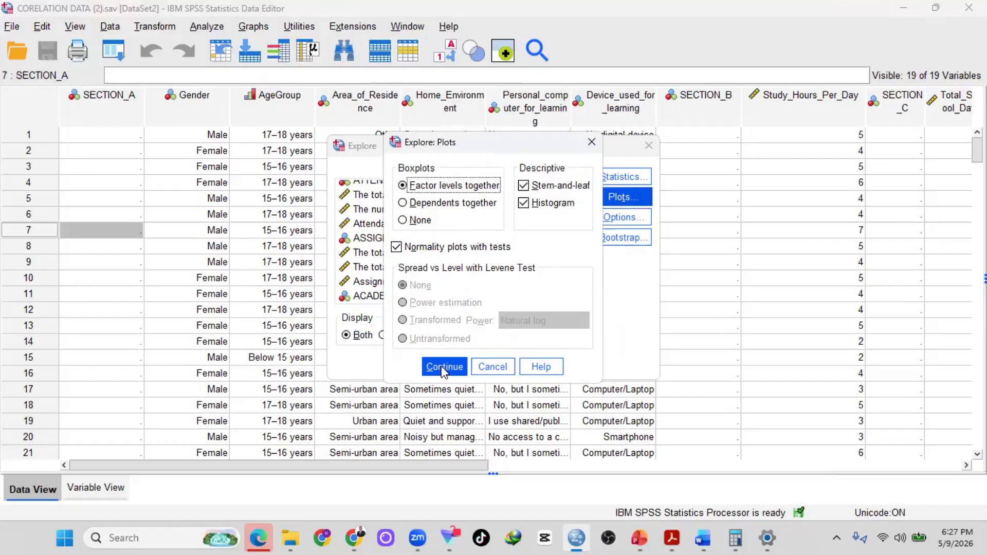
left_click(525, 206)
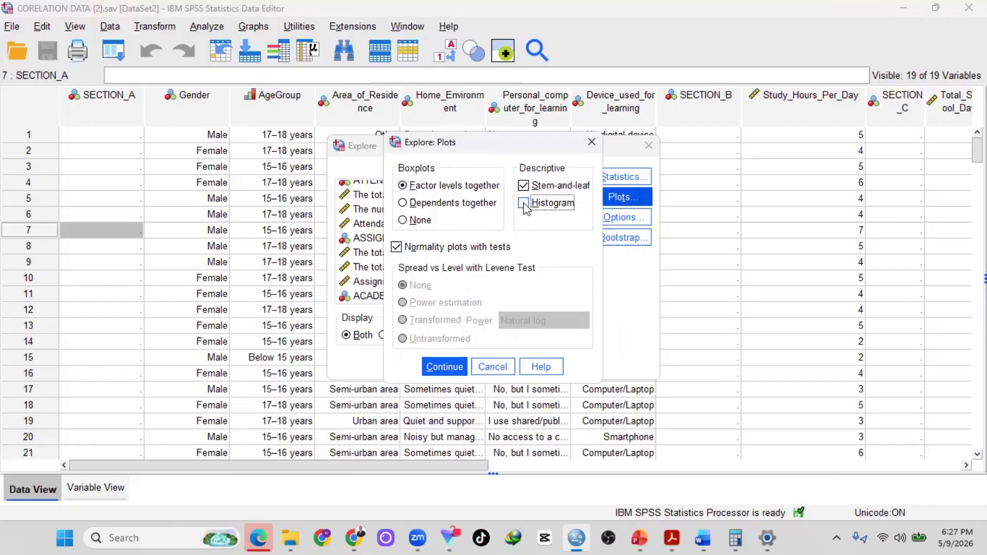
left_click(524, 205)
left_click(443, 366)
left_click(413, 363)
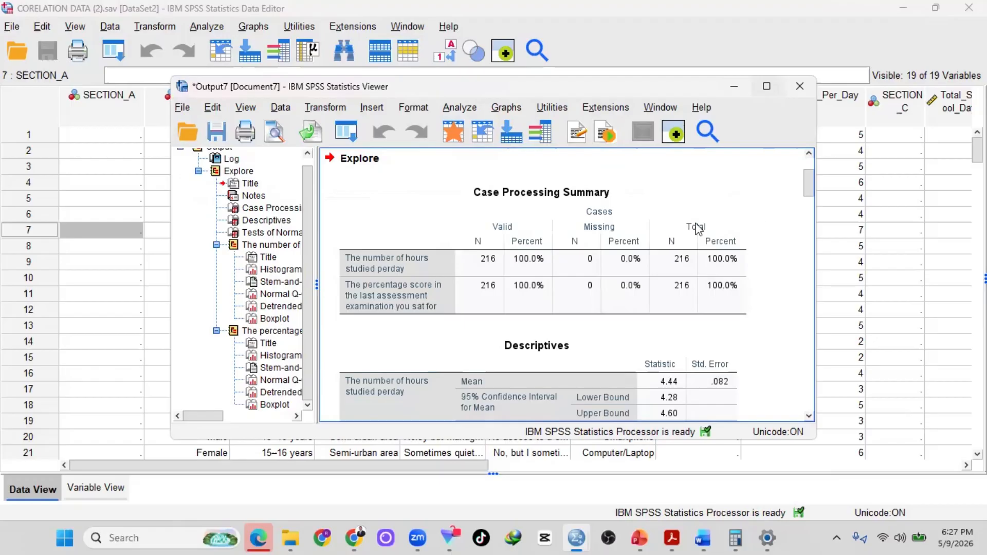
- Maximize the output and review the Case Processing Summary, Descriptives and Tests of Normality tables
left_click(766, 86)
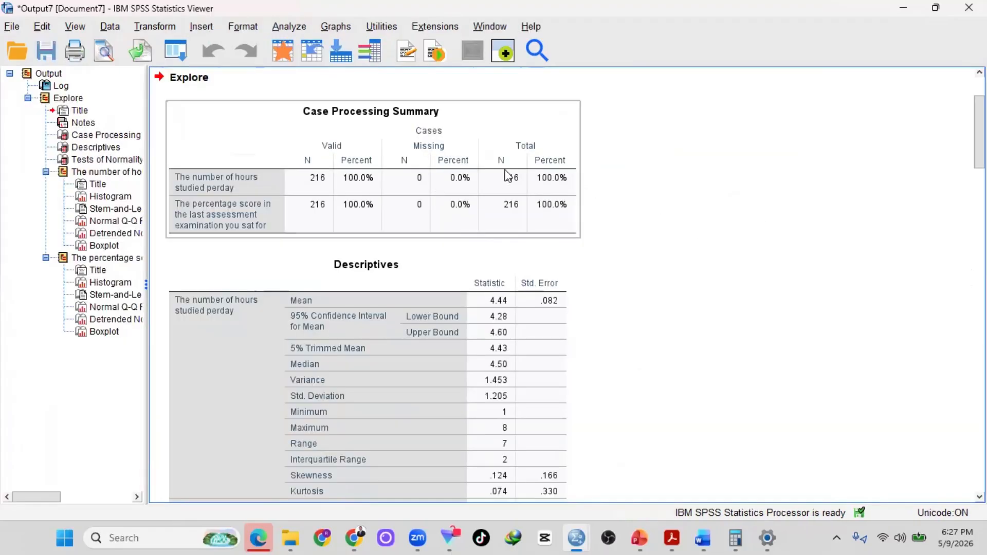
scroll(508, 183, "down", 3)
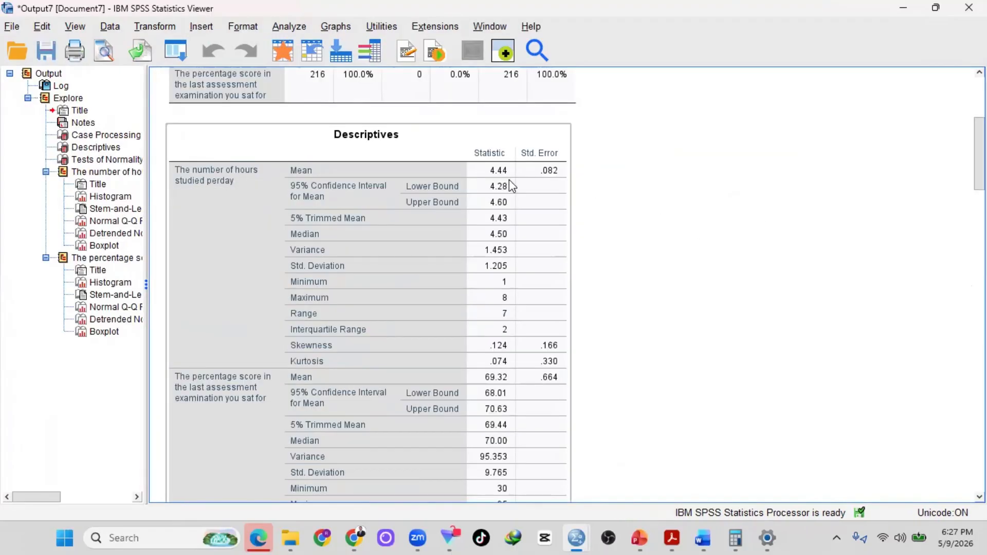
scroll(510, 182, "down", 5)
scroll(509, 178, "down", 3)
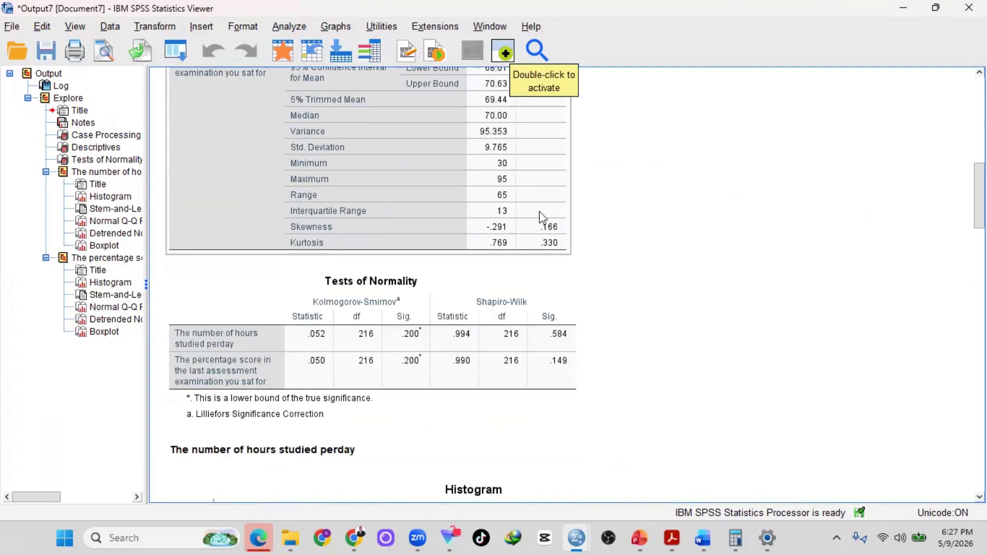
scroll(538, 216, "down", 2)
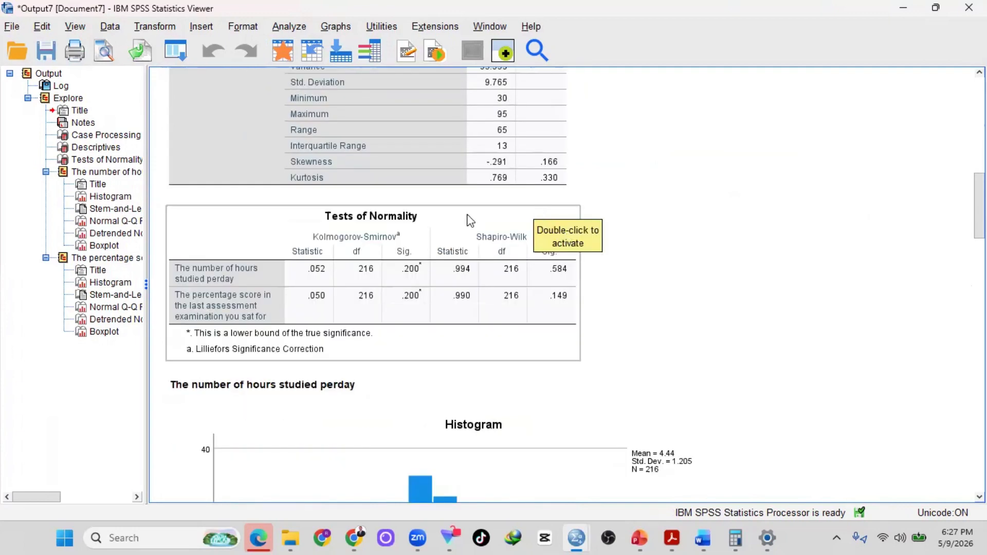
left_click(563, 210)
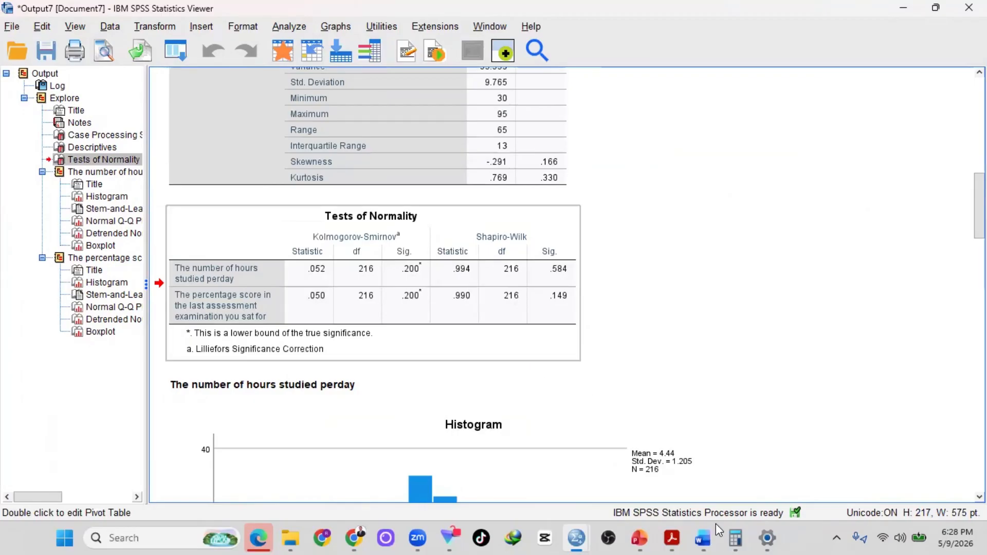
- Compare the Tests of Normality output with Table 4.6 in the Word document and examine its Sig. values for both variables
mouse_move(711, 528)
left_click(720, 487)
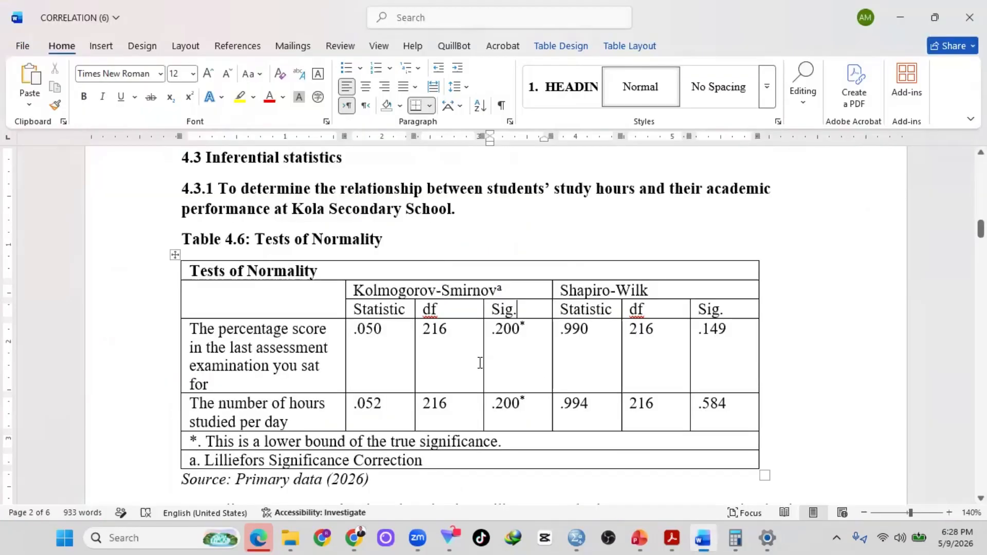
left_click(576, 537)
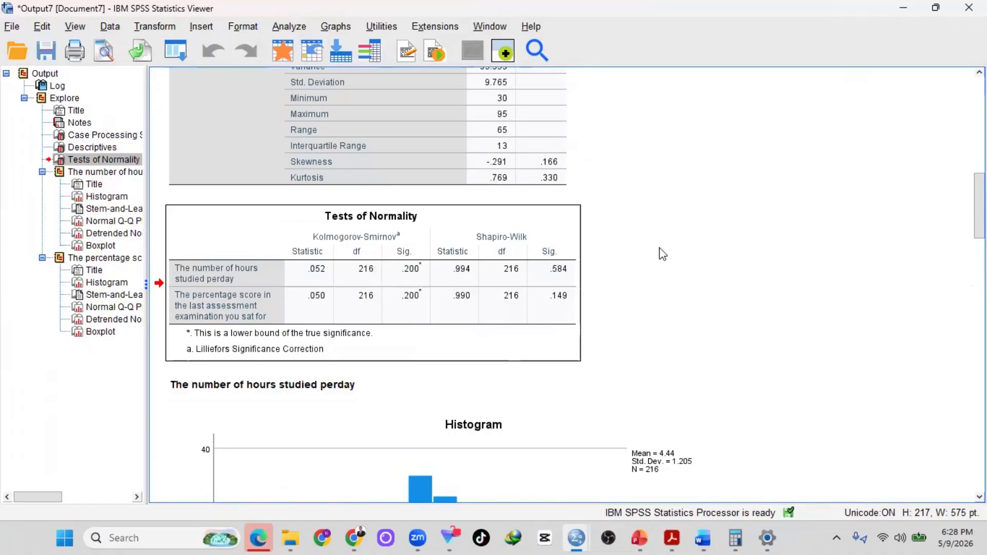
scroll(662, 254, "down", 3)
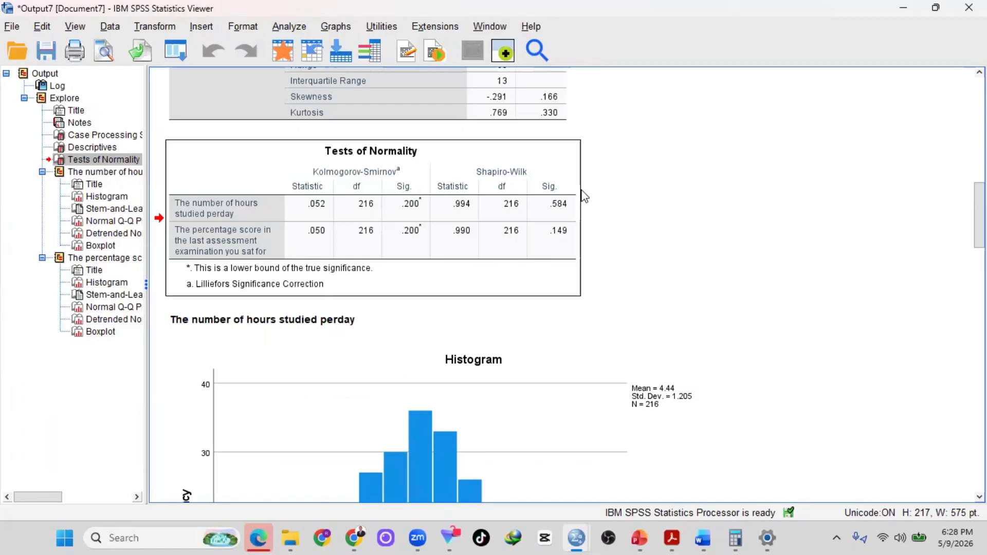
left_click(562, 242)
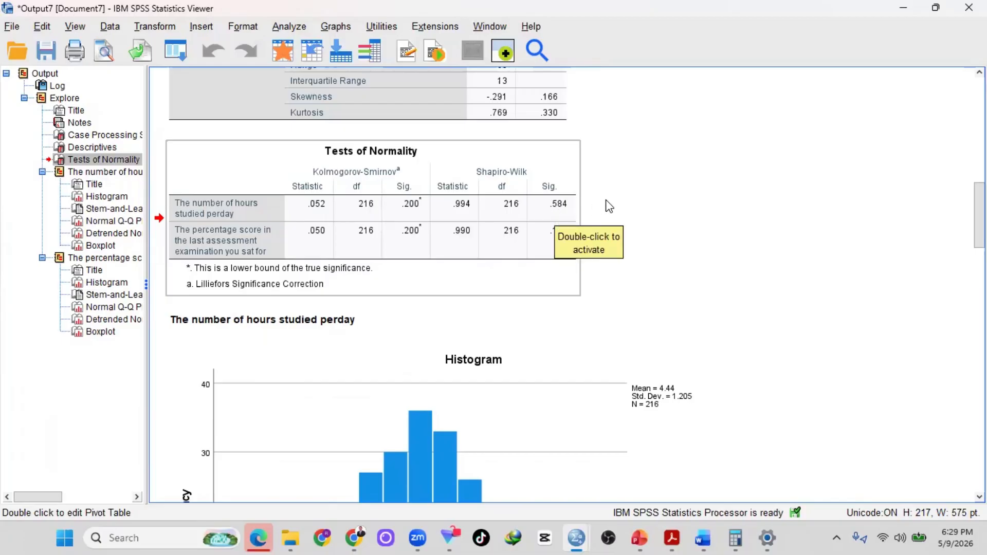
left_click(609, 206)
left_click(553, 235)
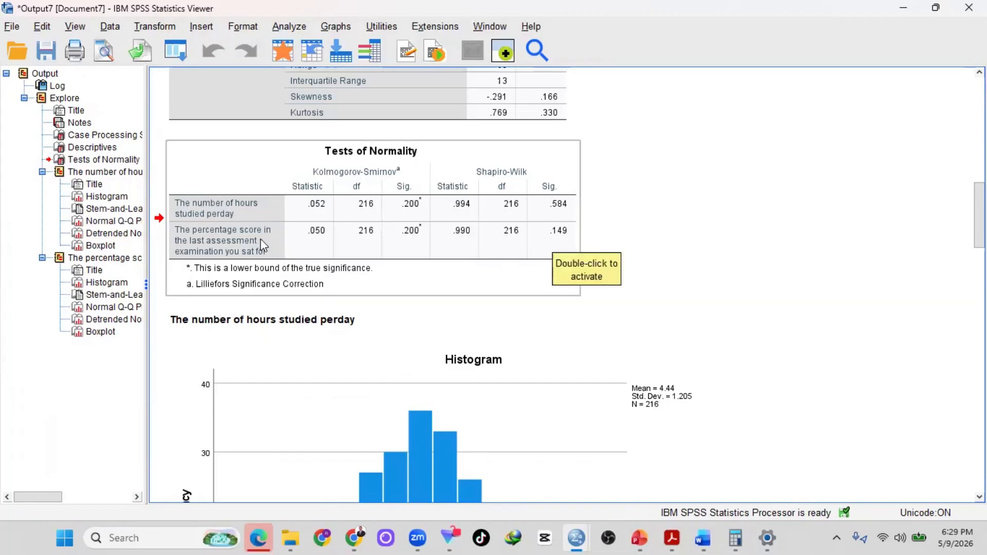
left_click(567, 243)
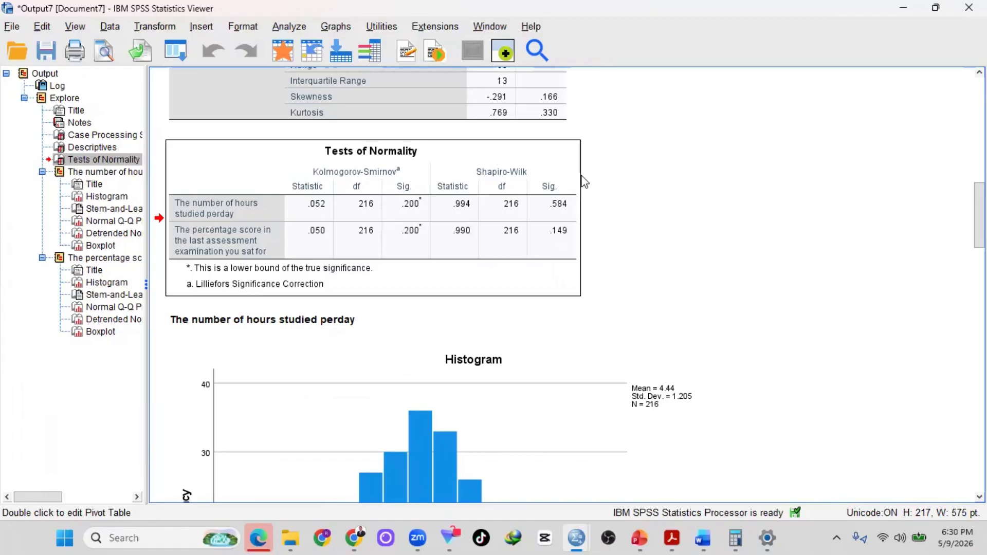
left_click(598, 213)
- Examine the shape of the histogram for the number of hours studied per day
scroll(619, 204, "down", 1)
scroll(602, 208, "down", 1)
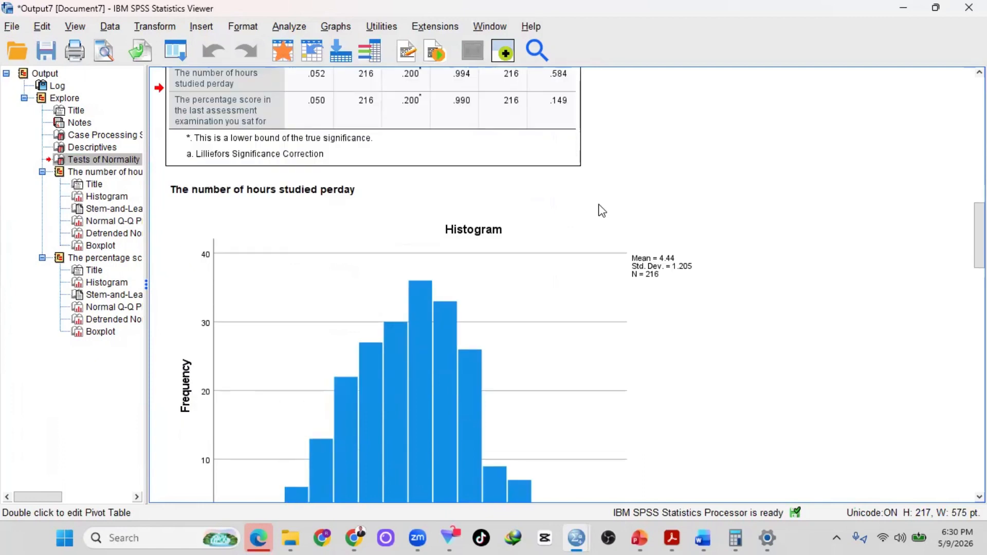
scroll(600, 209, "down", 1)
scroll(648, 215, "down", 1)
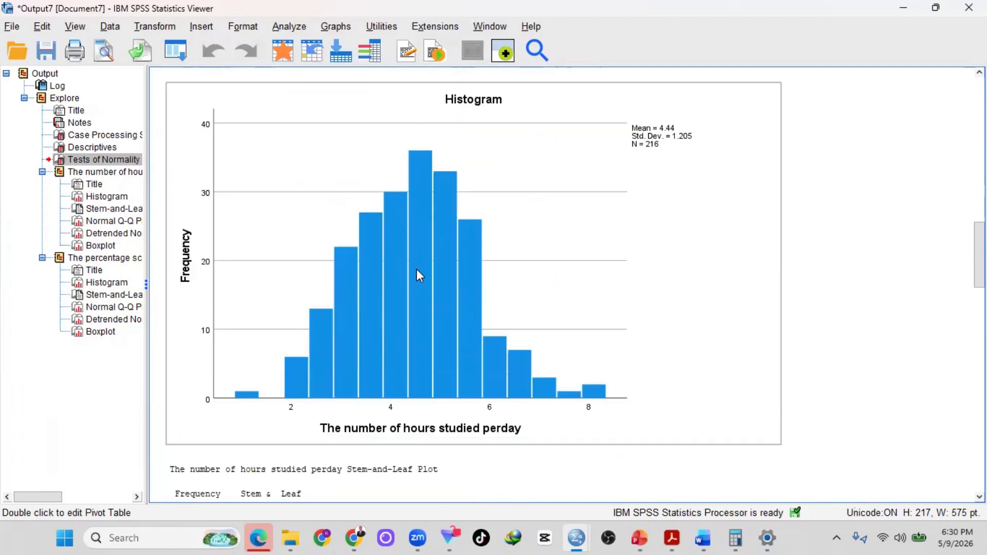
- Add a normal distribution curve with automatic parameters to the histogram of the number of hours studied per day
left_click(447, 308)
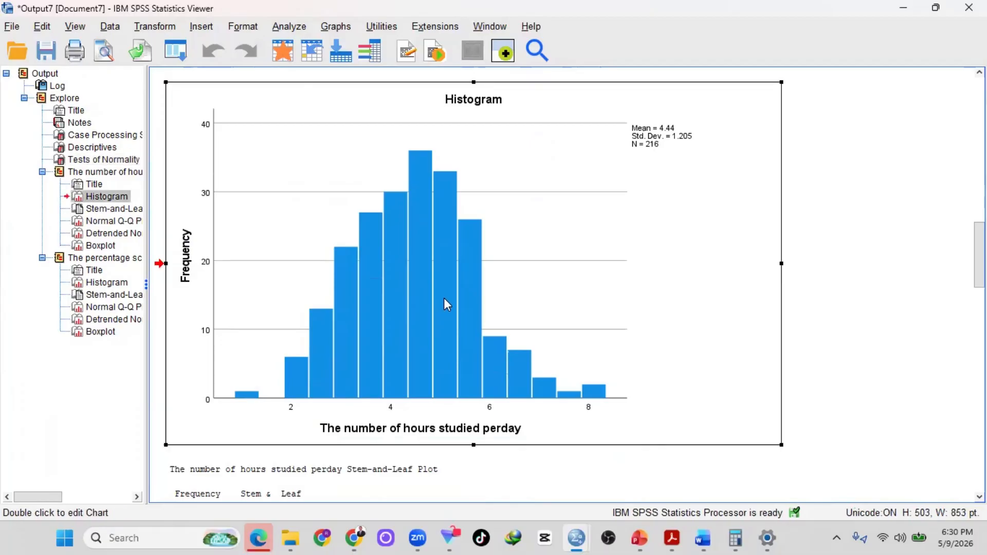
double_click(442, 284)
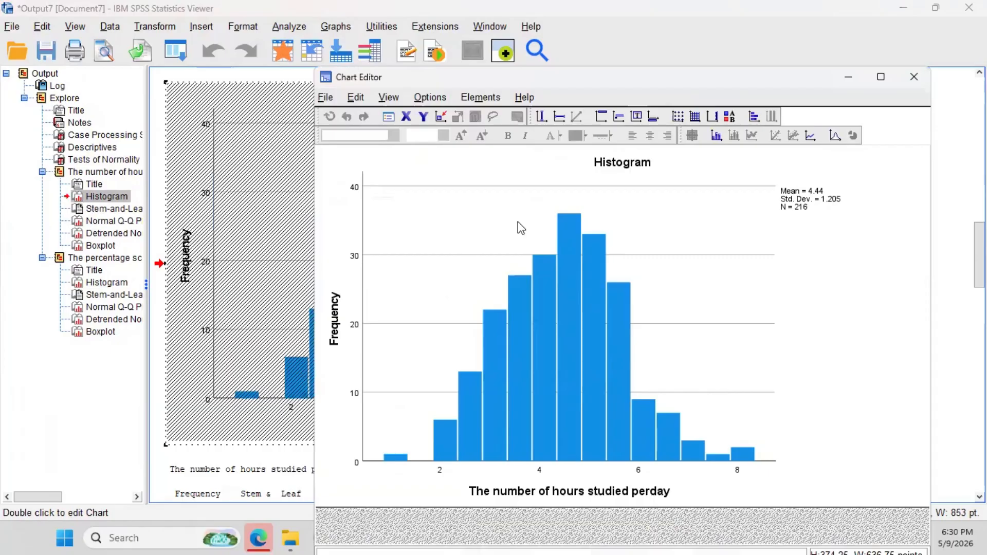
left_click(835, 136)
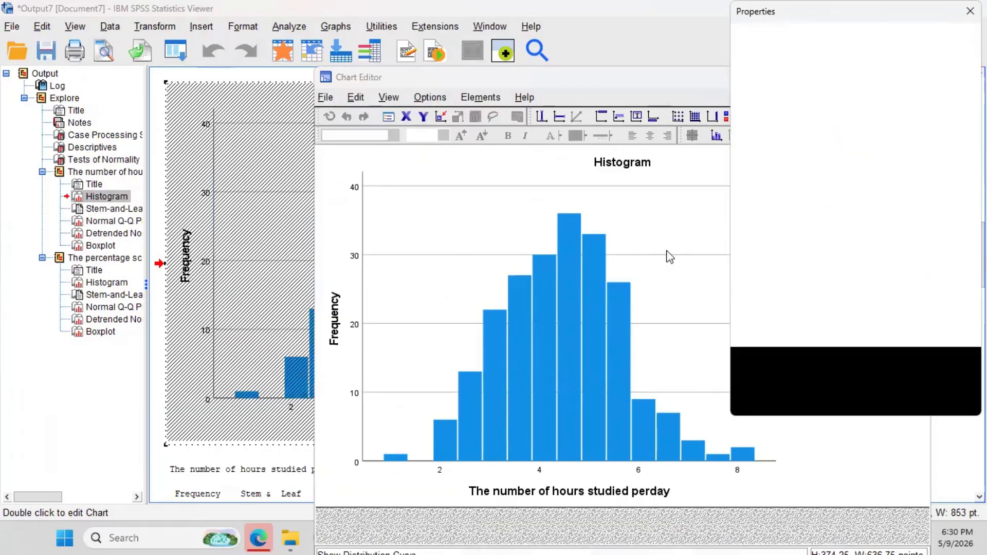
left_click(720, 279)
left_click(622, 298)
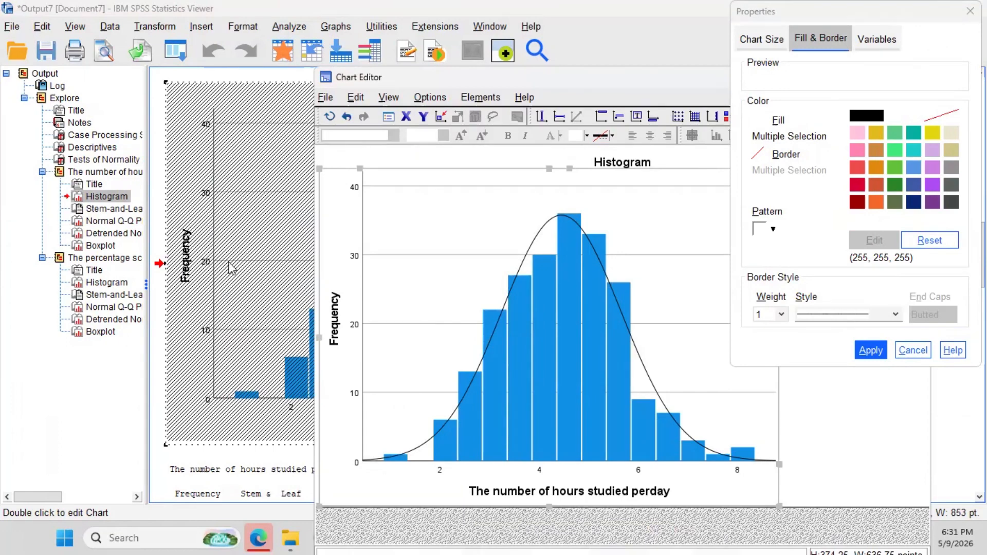
left_click(252, 253)
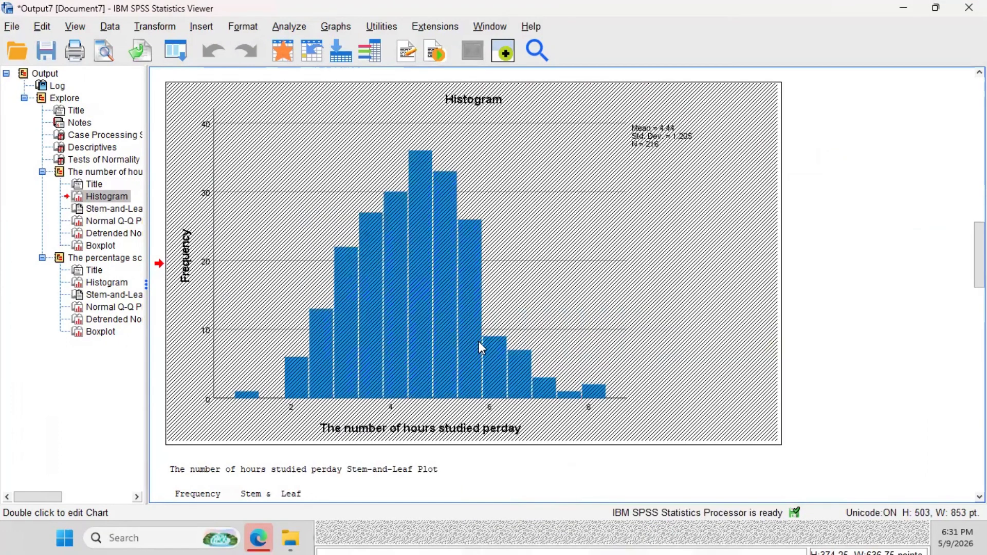
- Review the histogram, stem-and-leaf, normal Q-Q and detrended Q-Q plots for study hours, continuing to the percentage score histogram
scroll(410, 238, "down", 3)
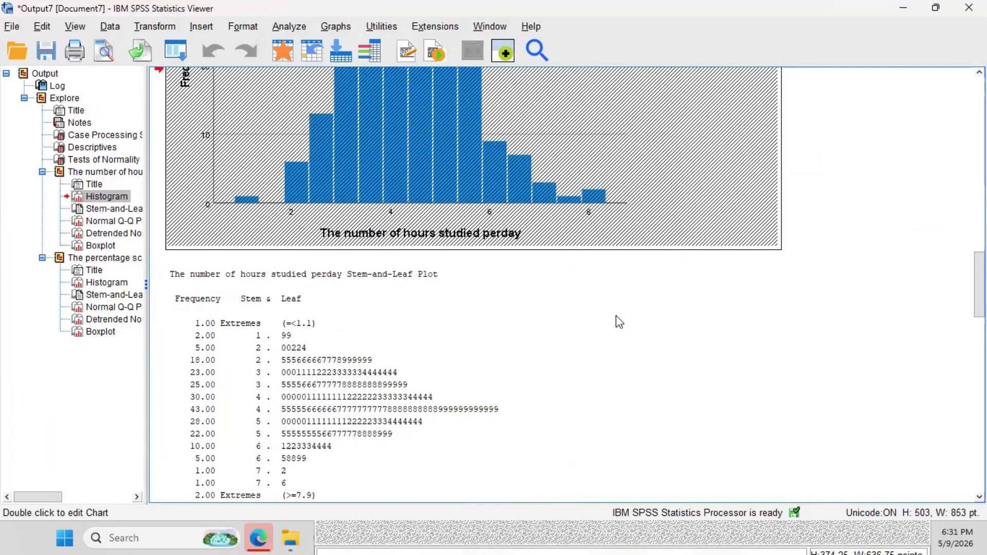
scroll(466, 381, "up", 3)
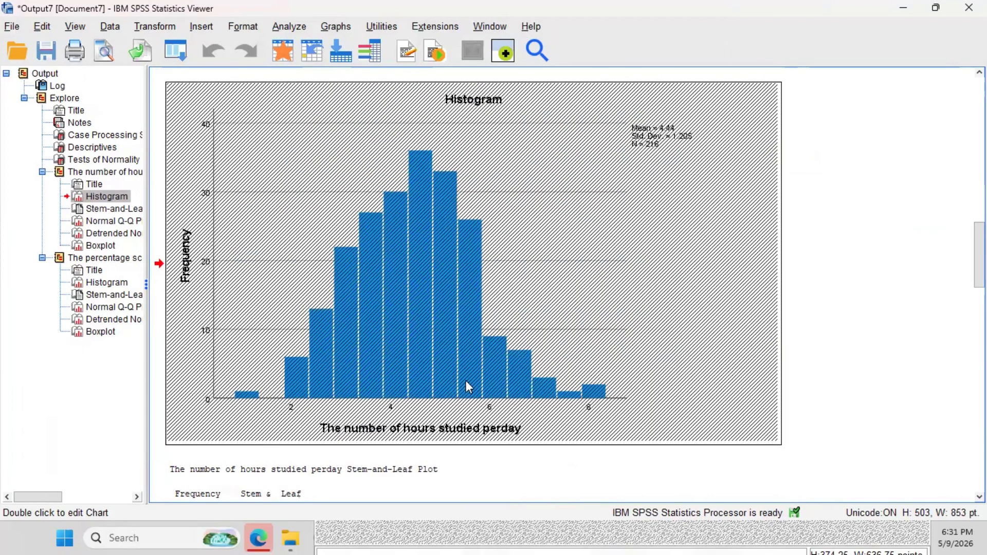
scroll(467, 378, "up", 1)
scroll(485, 383, "down", 1)
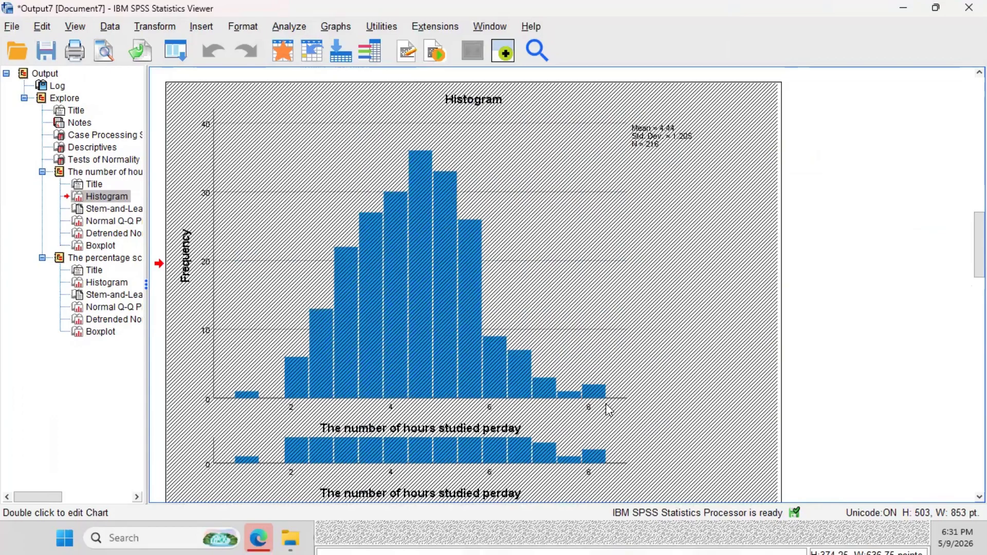
scroll(607, 409, "down", 1)
scroll(609, 407, "down", 3)
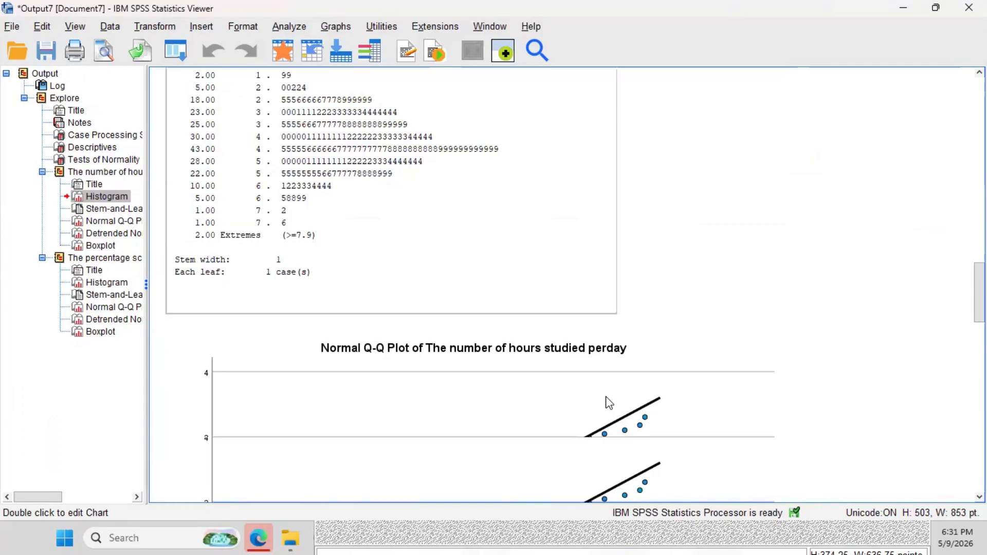
scroll(609, 404, "down", 3)
scroll(609, 403, "down", 3)
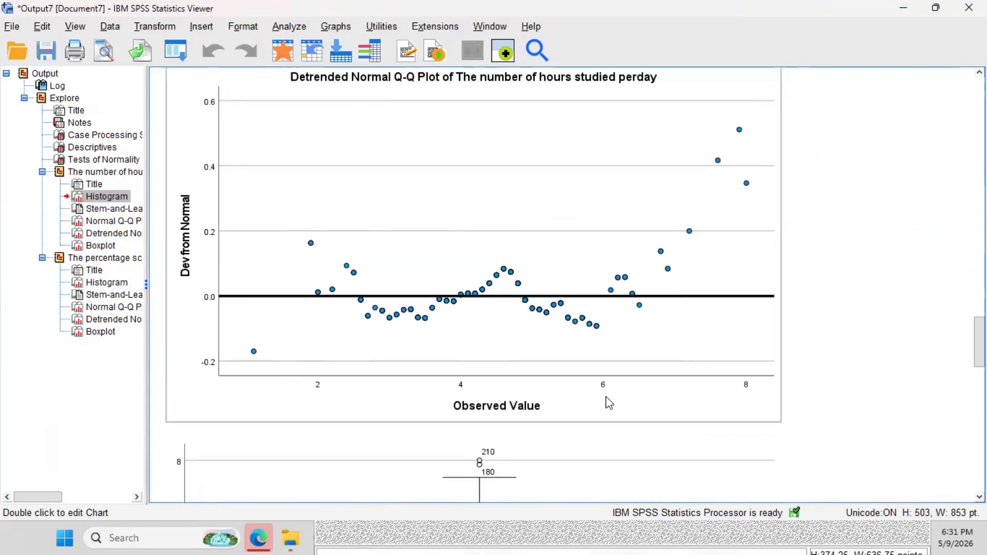
scroll(609, 403, "down", 10)
scroll(565, 245, "down", 1)
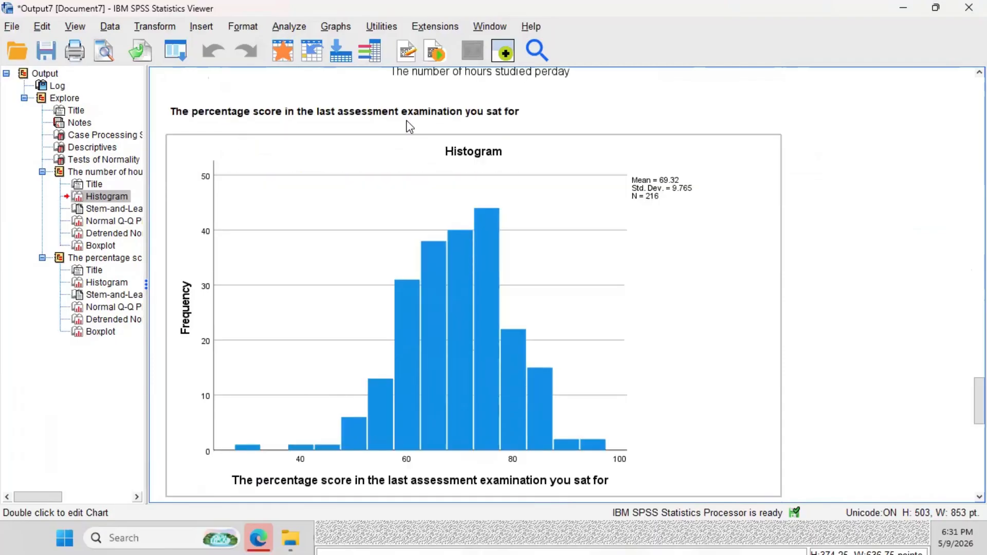
- Overlay a normal distribution curve with automatic parameters on the percentage score histogram and check it in the output
double_click(401, 339)
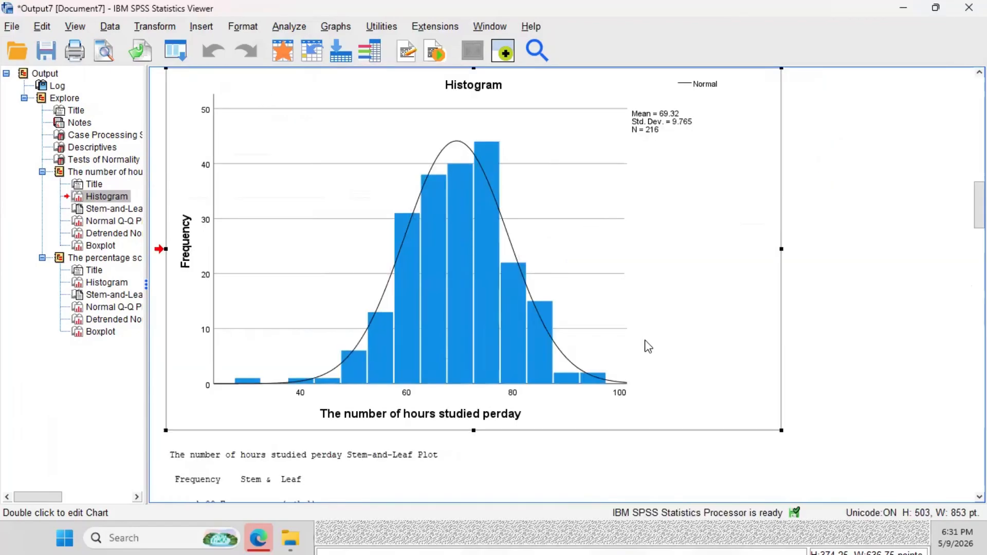
scroll(646, 345, "down", 3)
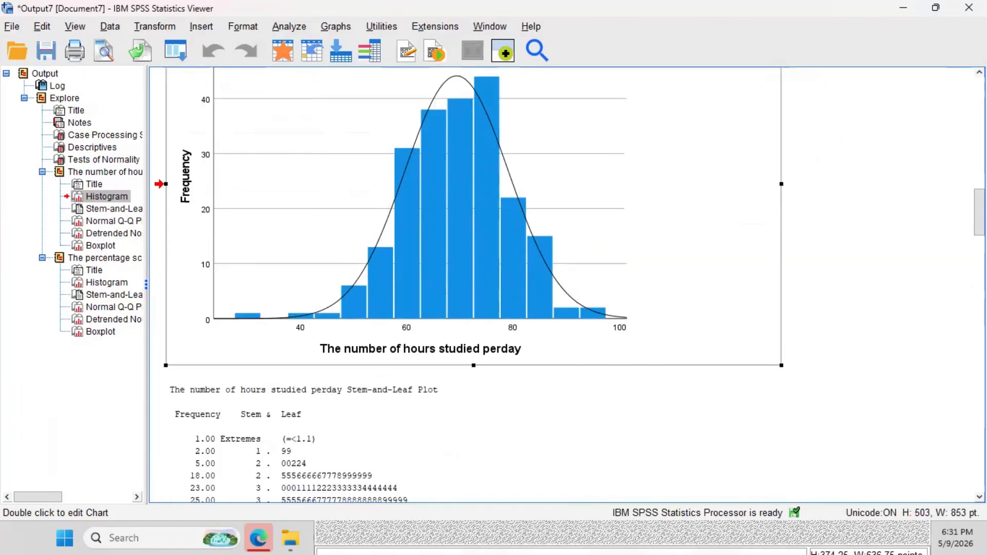
scroll(566, 285, "down", 3)
scroll(565, 285, "down", 5)
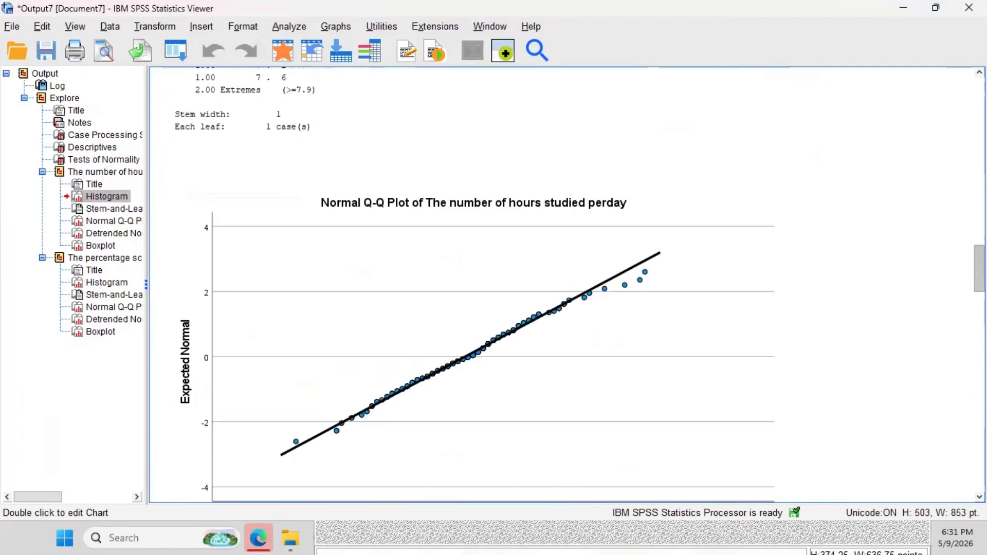
scroll(301, 262, "up", 8)
scroll(301, 262, "up", 1)
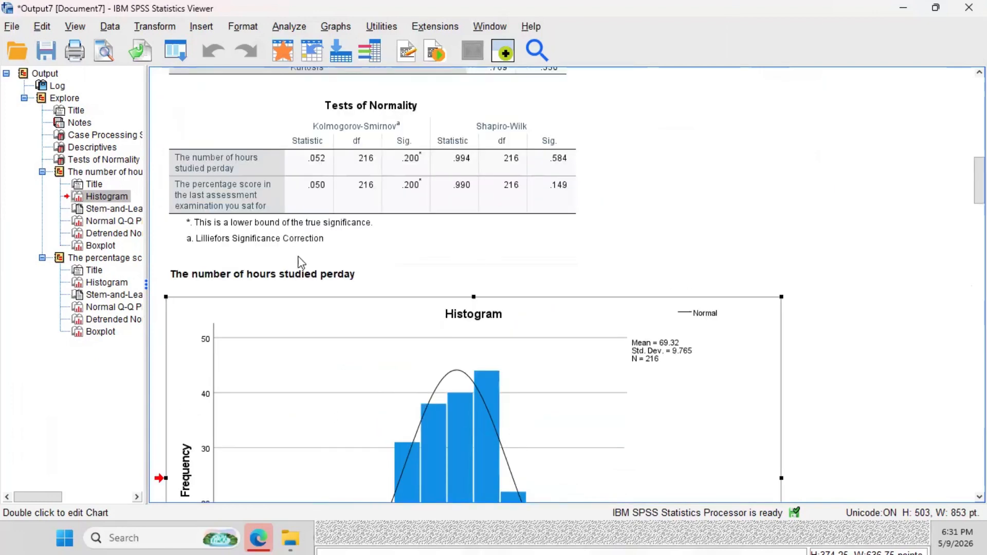
scroll(519, 410, "down", 4)
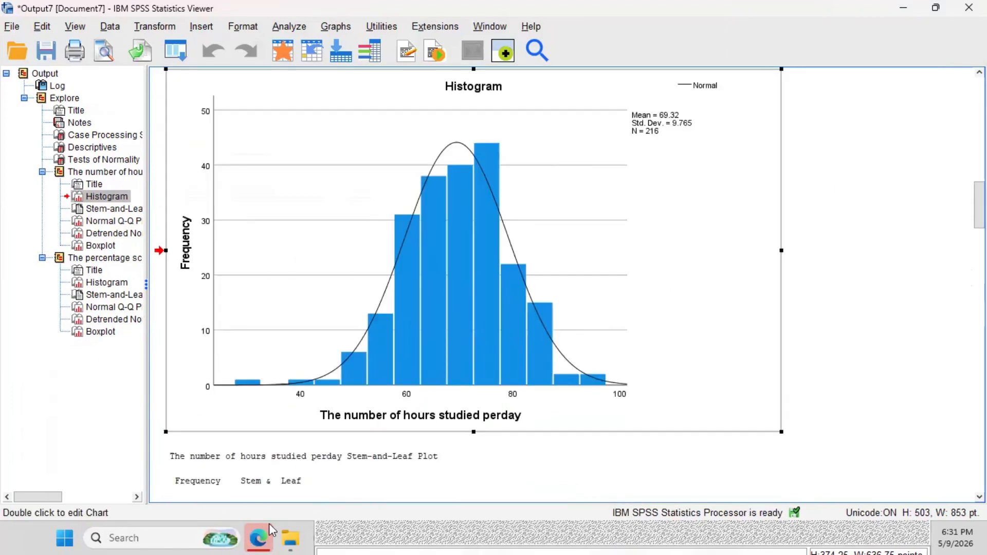
- Close the output and the open chart editing window without saving, and return to the CORELATION DATA (2).sav dataset
left_click(291, 538)
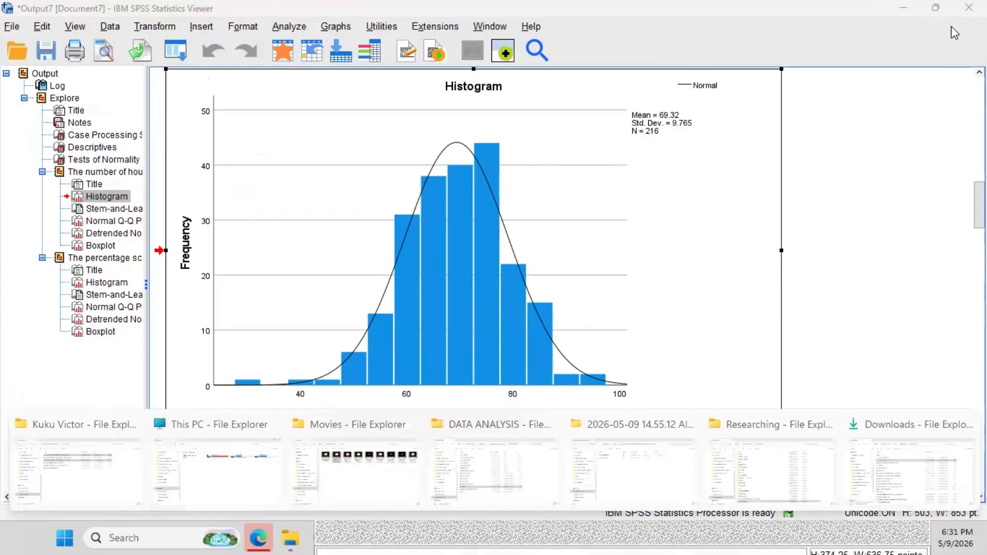
left_click(790, 216)
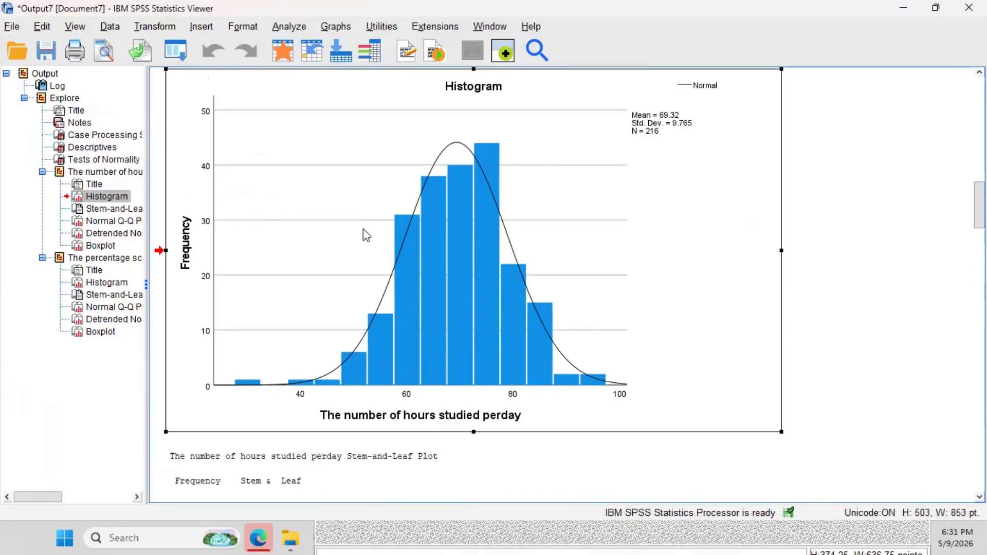
left_click(969, 8)
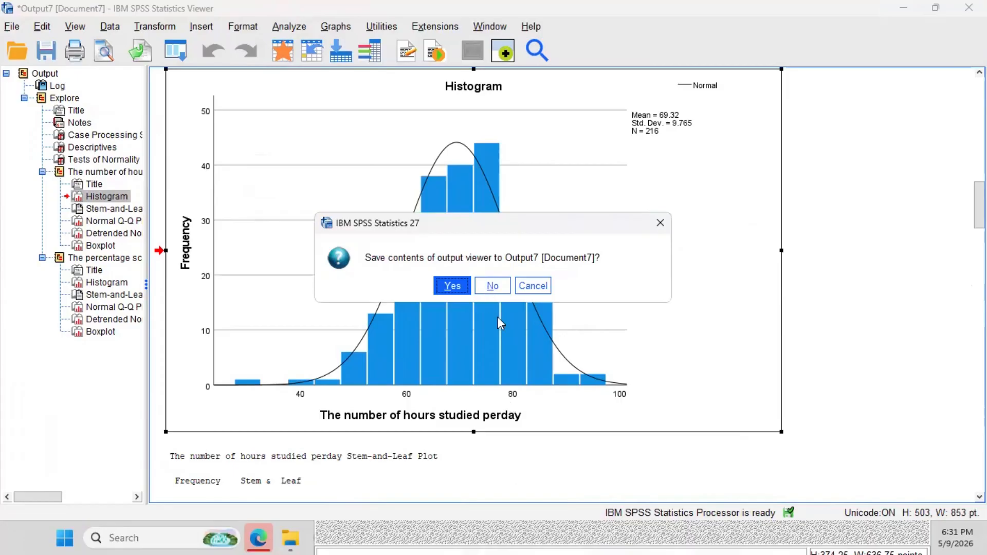
left_click(491, 286)
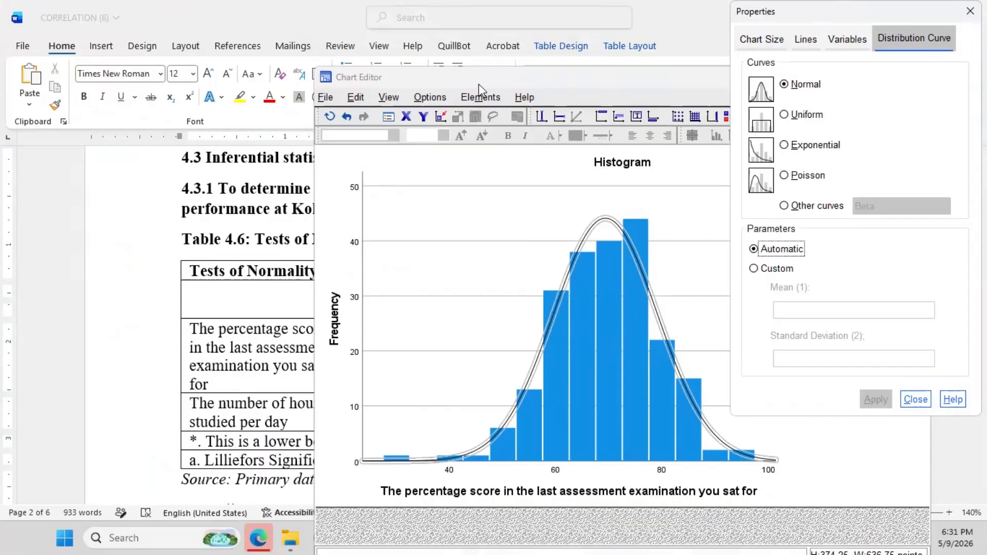
left_click_drag(723, 78, 329, 94)
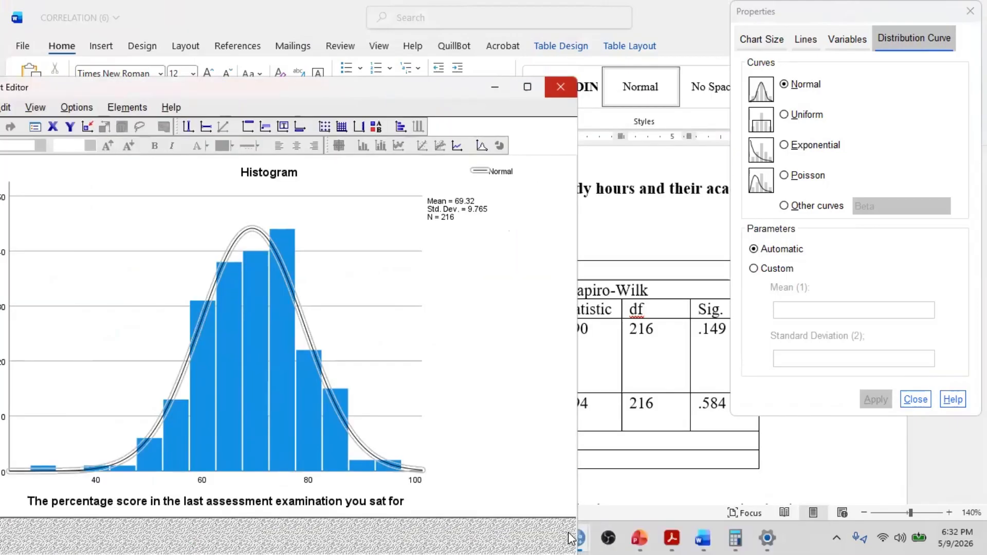
left_click(572, 538)
left_click(576, 538)
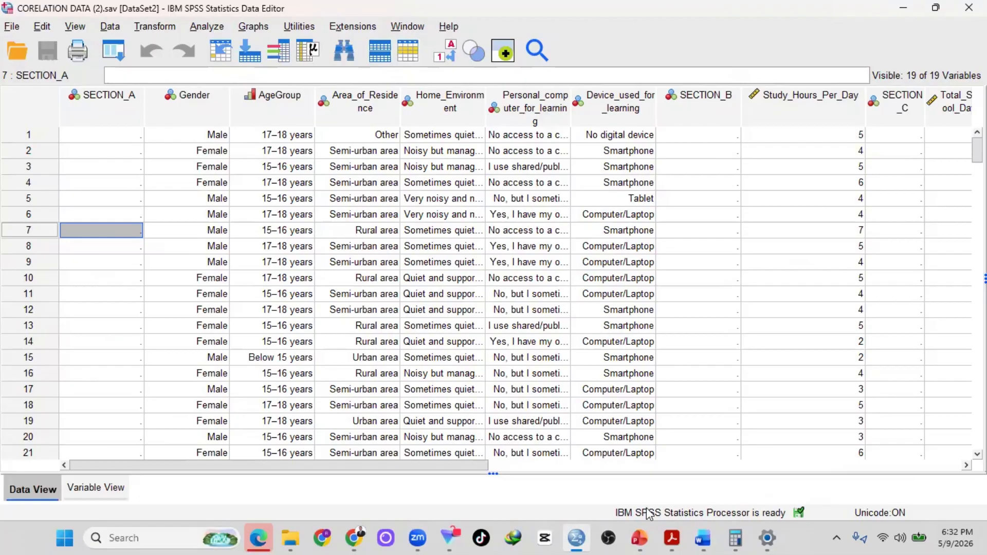
- Switch to the CORRELATION (6) document in Word and examine the Shapiro-Wilk Sig. values of both variables in Table 4.6
mouse_move(702, 538)
left_click(699, 471)
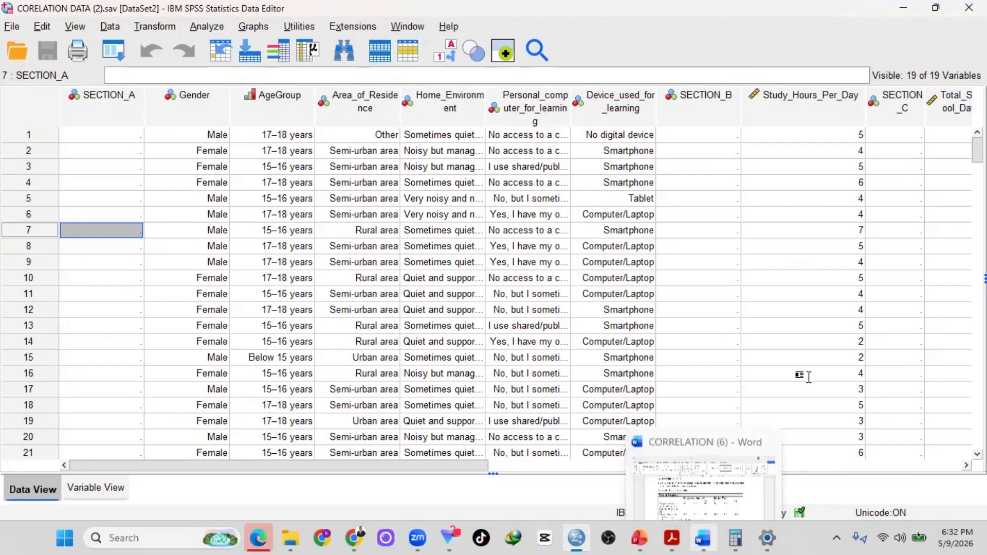
left_click(756, 405)
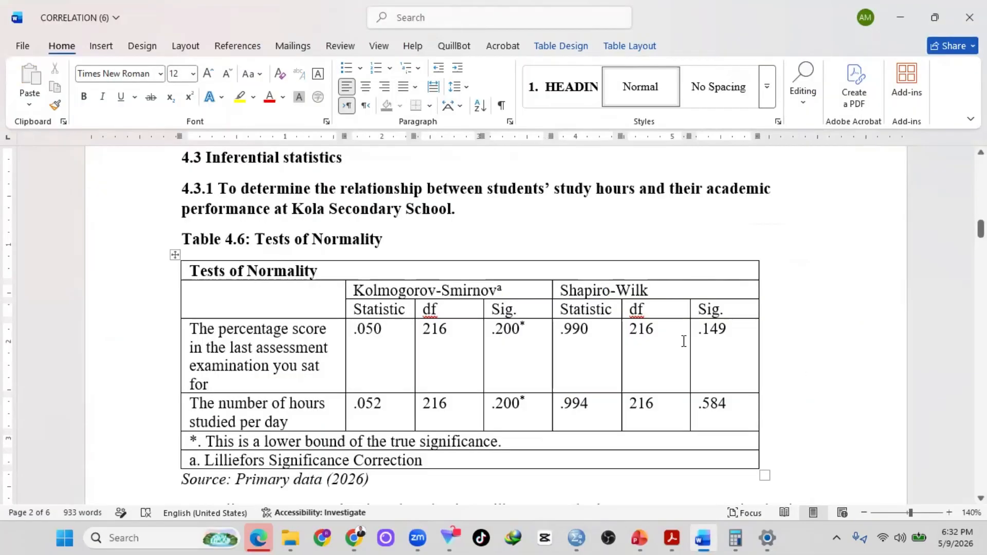
scroll(683, 341, "down", 3)
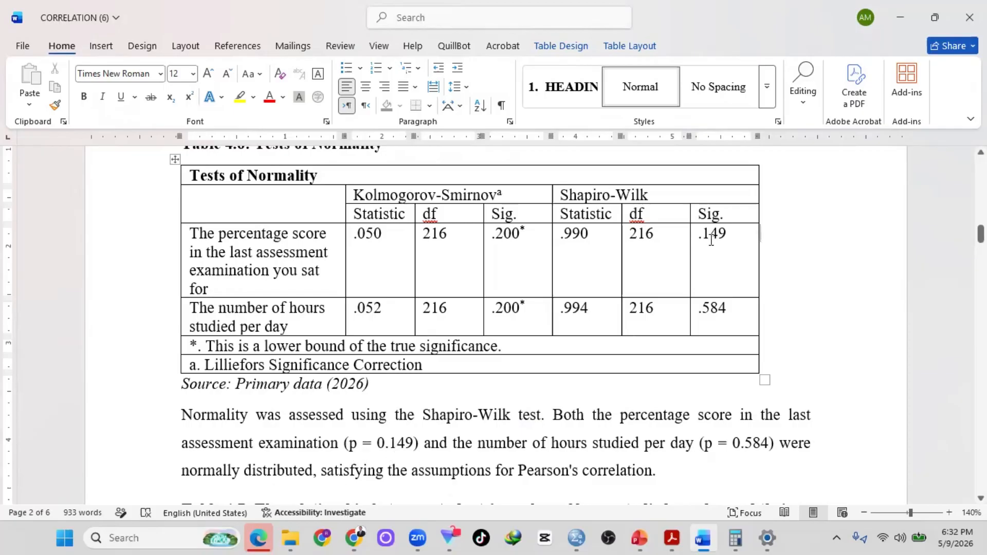
left_click_drag(722, 320, 717, 239)
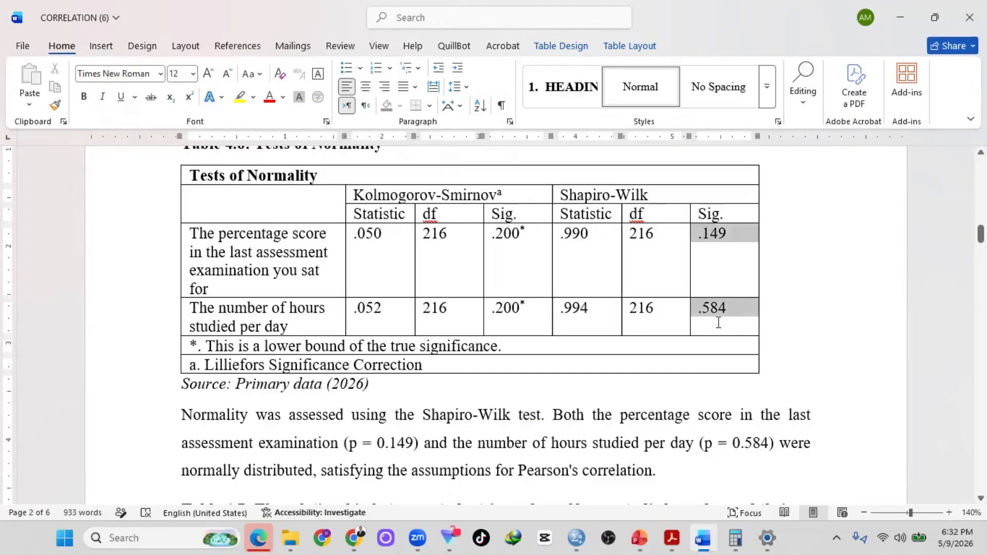
left_click(718, 234)
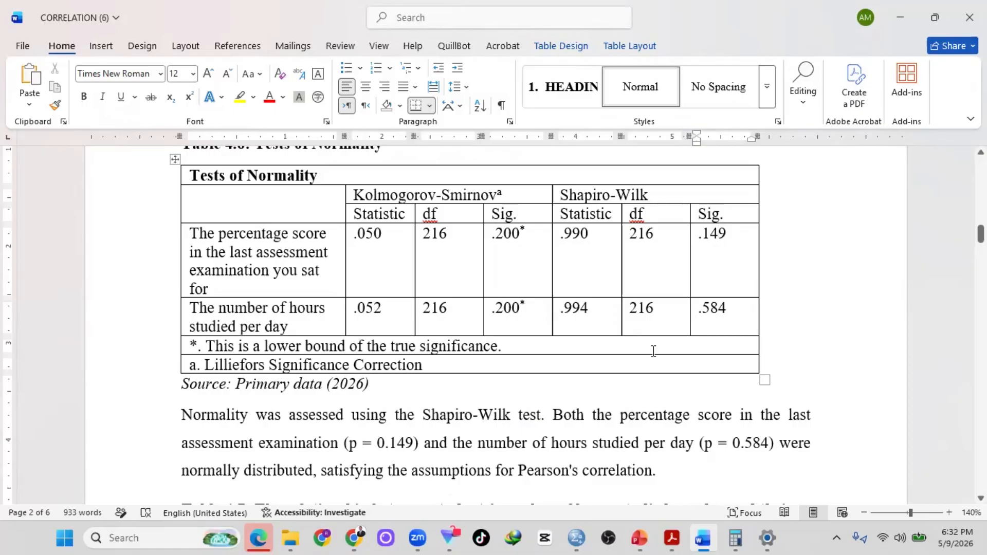
- Read the normality interpretation below Table 4.6, and examine the correlation coefficient reported for hours studied in Table 4.7
scroll(668, 298, "down", 3)
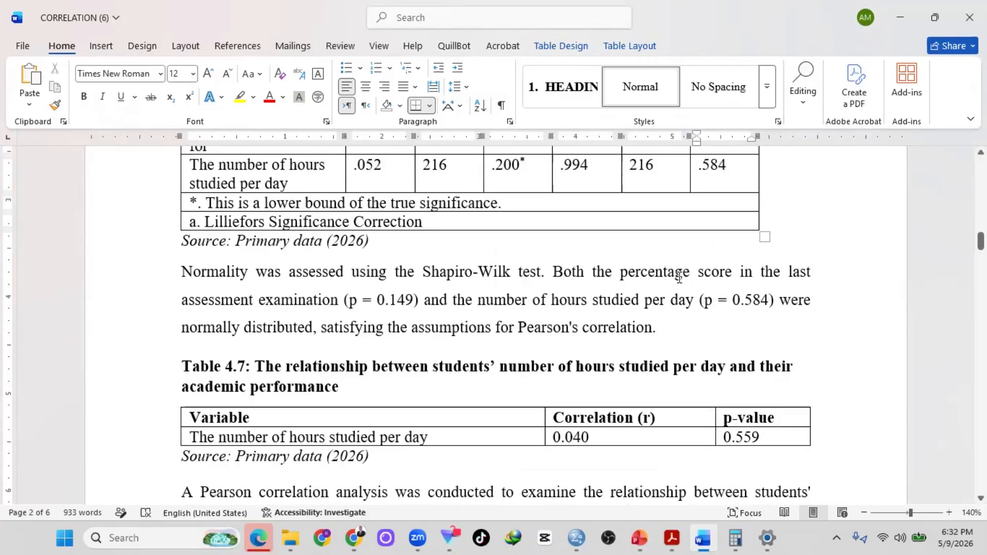
scroll(679, 283, "up", 2)
scroll(683, 296, "up", 1)
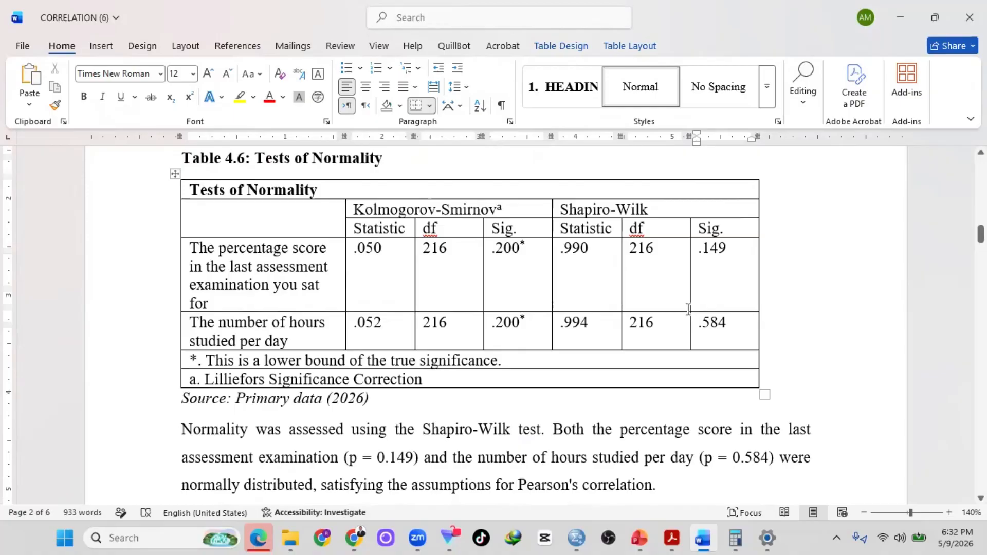
scroll(687, 309, "down", 3)
scroll(690, 307, "down", 1)
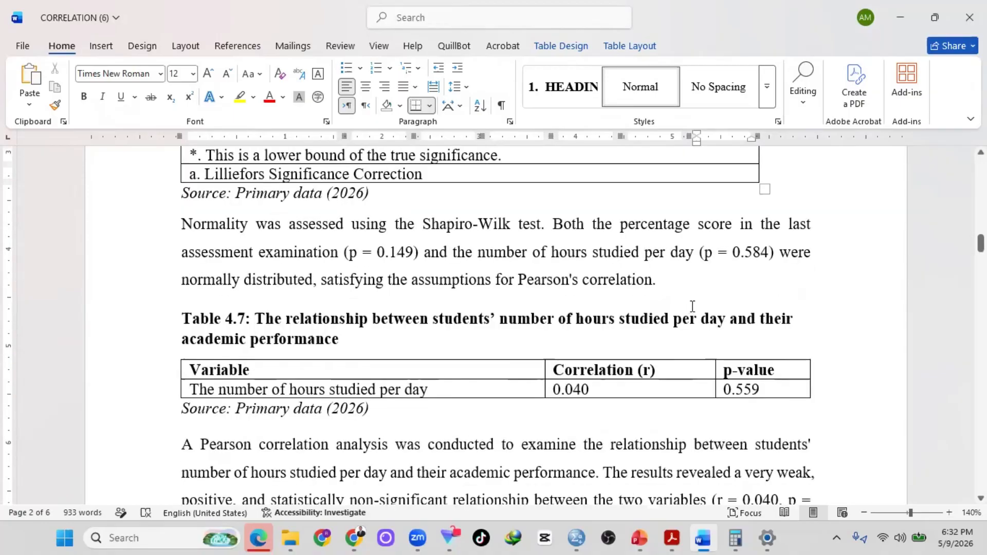
scroll(693, 303, "down", 1)
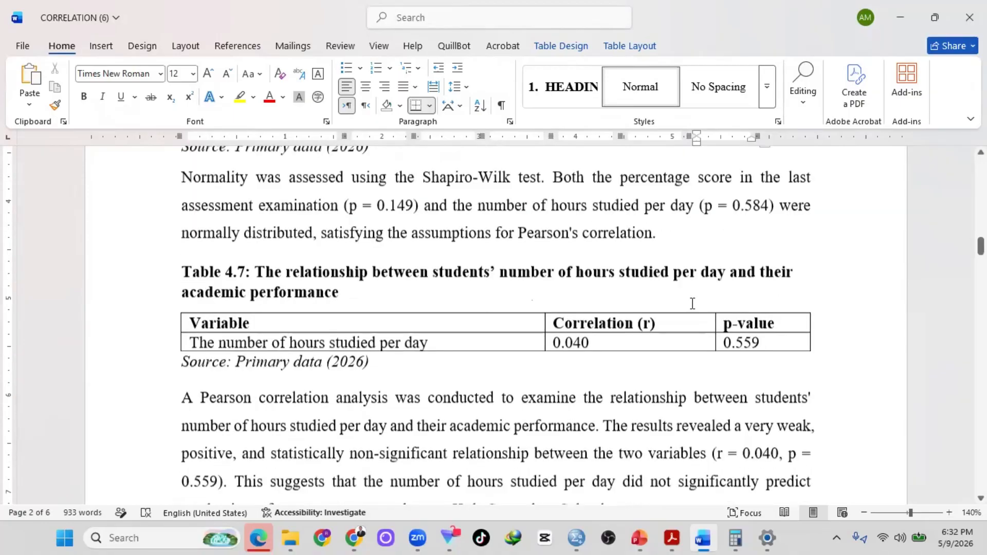
scroll(429, 289, "down", 1)
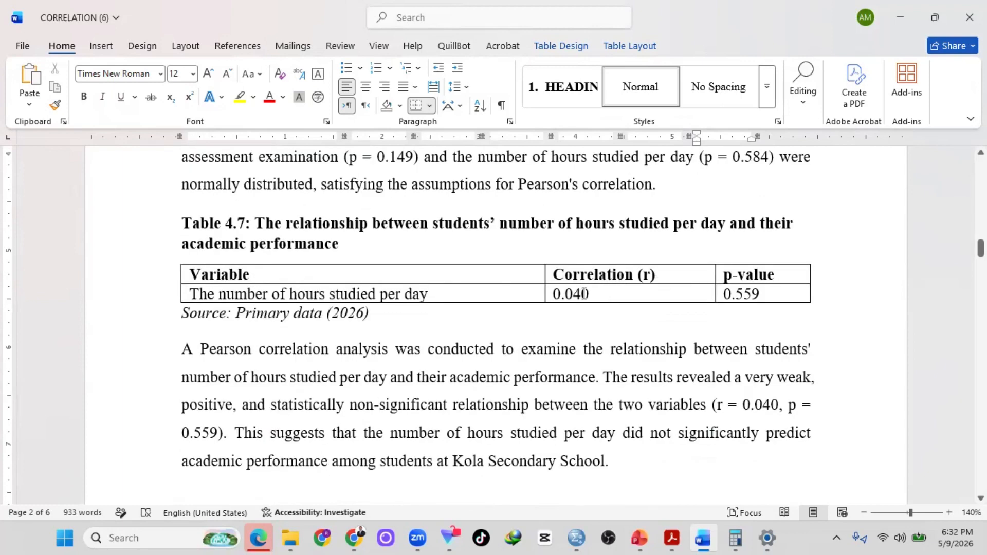
left_click_drag(554, 295, 598, 297)
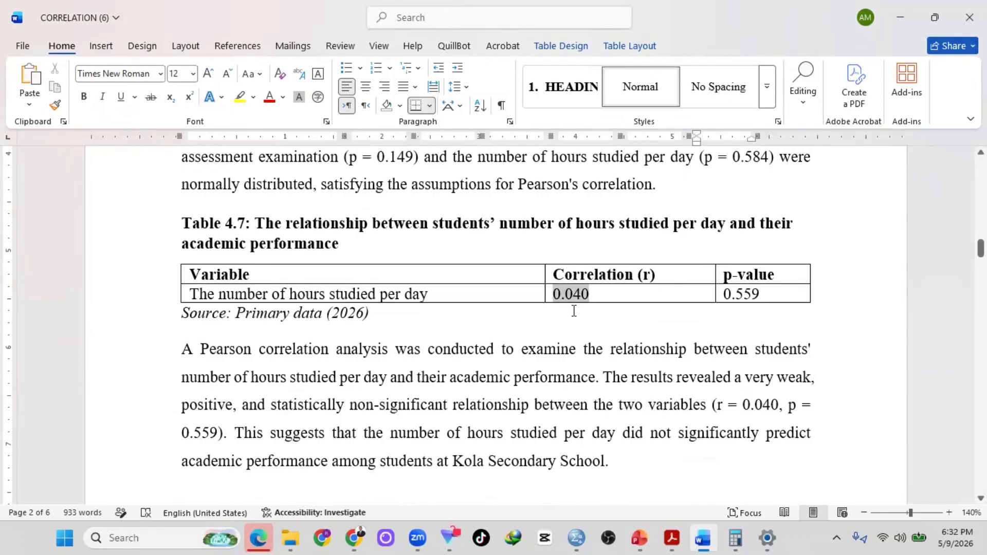
key("Right")
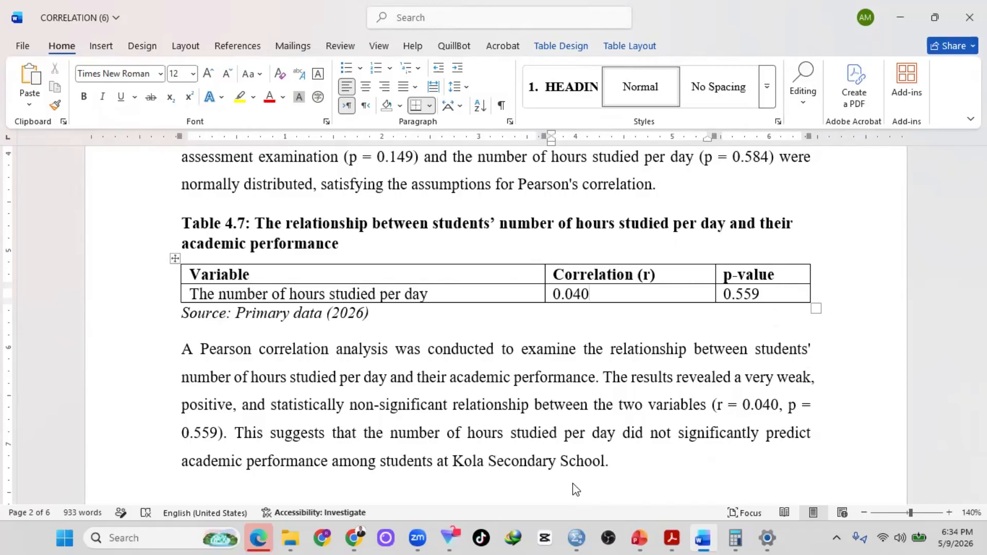
- Switch to the CORELATION DATA (2).sav dataset in SPSS and open the Bivariate Correlations dialog
left_click(576, 463)
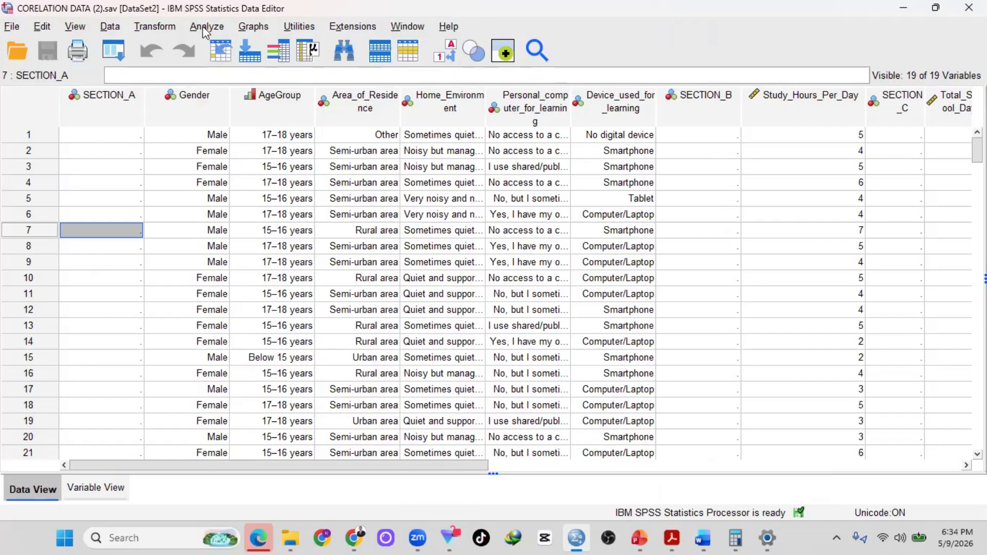
left_click(206, 27)
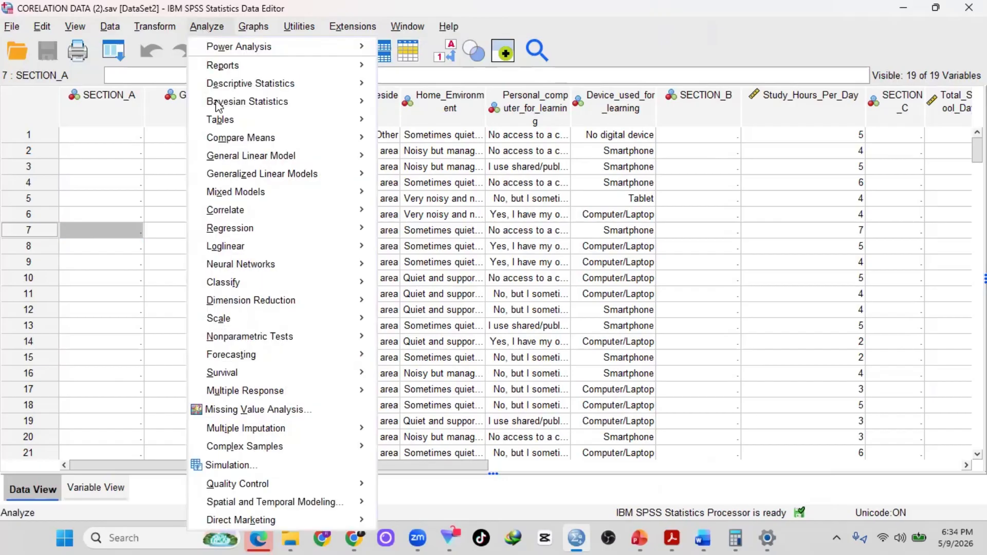
mouse_move(233, 213)
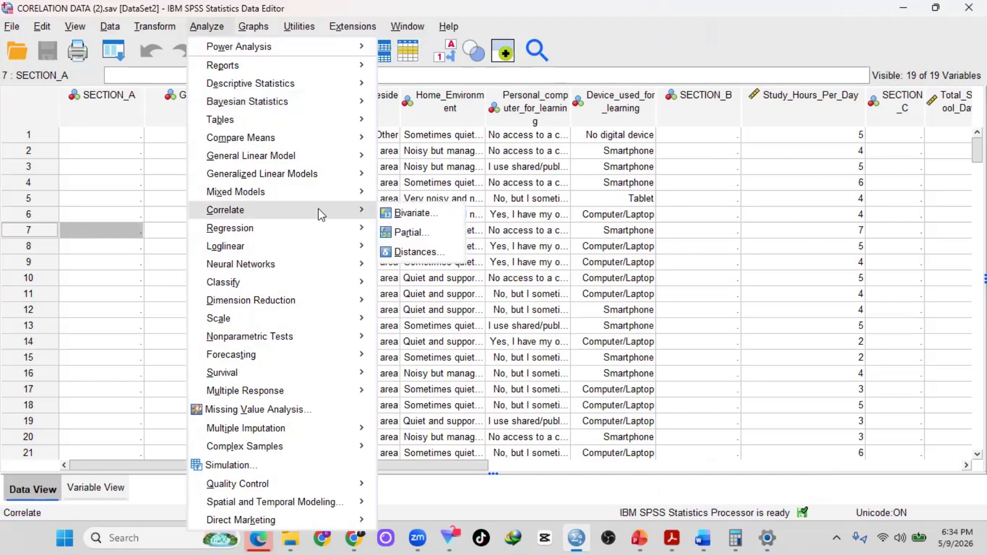
left_click(433, 215)
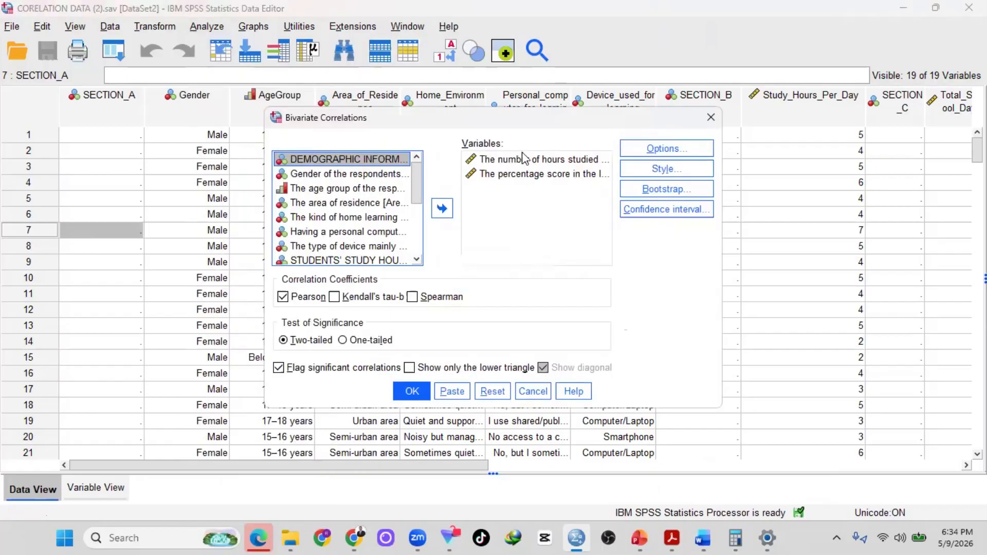
- Clear the analysis variables in Bivariate Correlations and add the number of hours studied and the percentage score in the last assessment
left_click(526, 164)
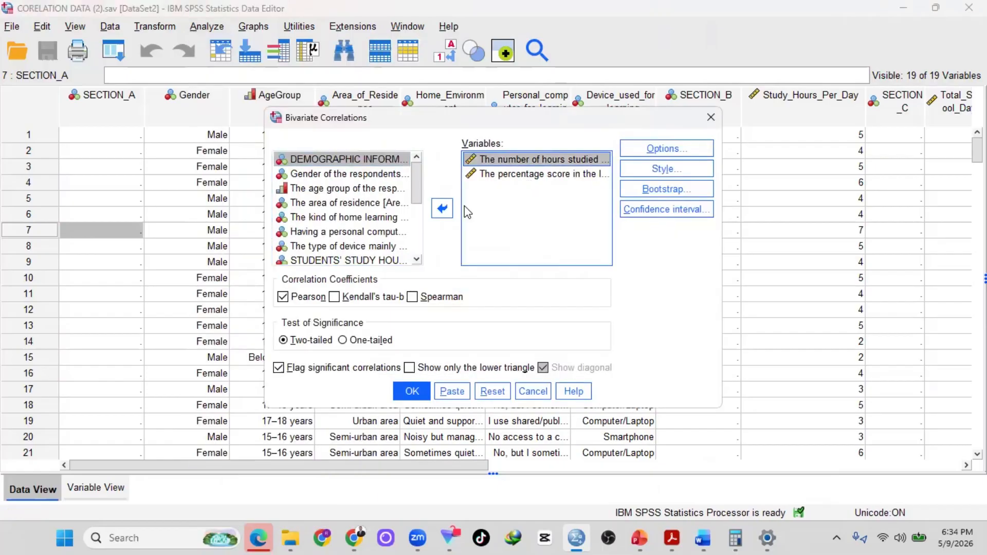
left_click(441, 217)
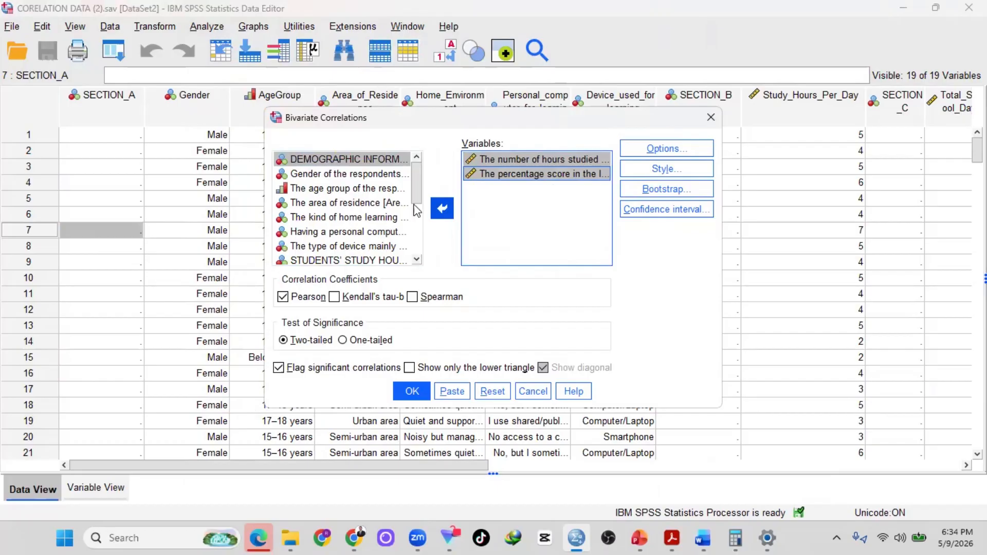
left_click_drag(416, 174, 408, 168)
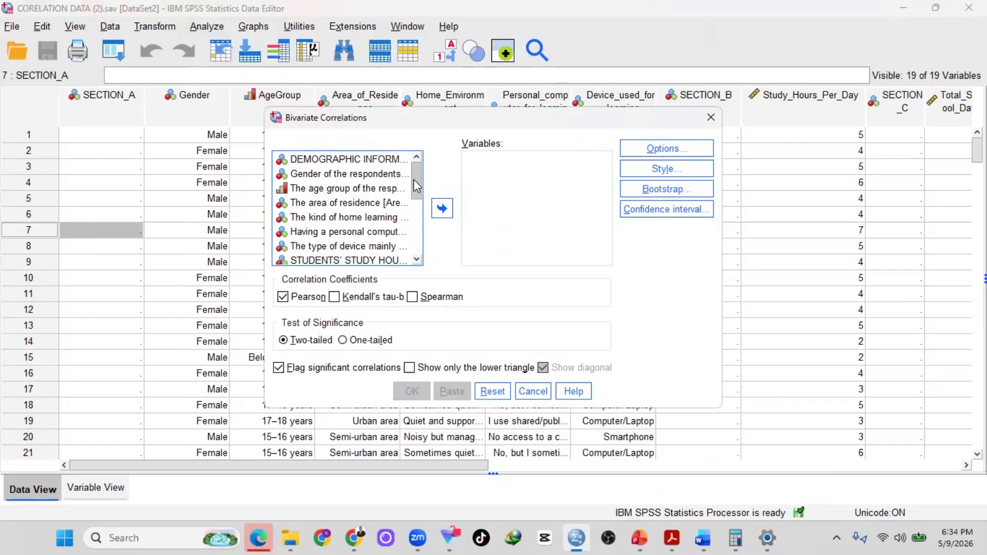
left_click_drag(415, 182, 414, 193)
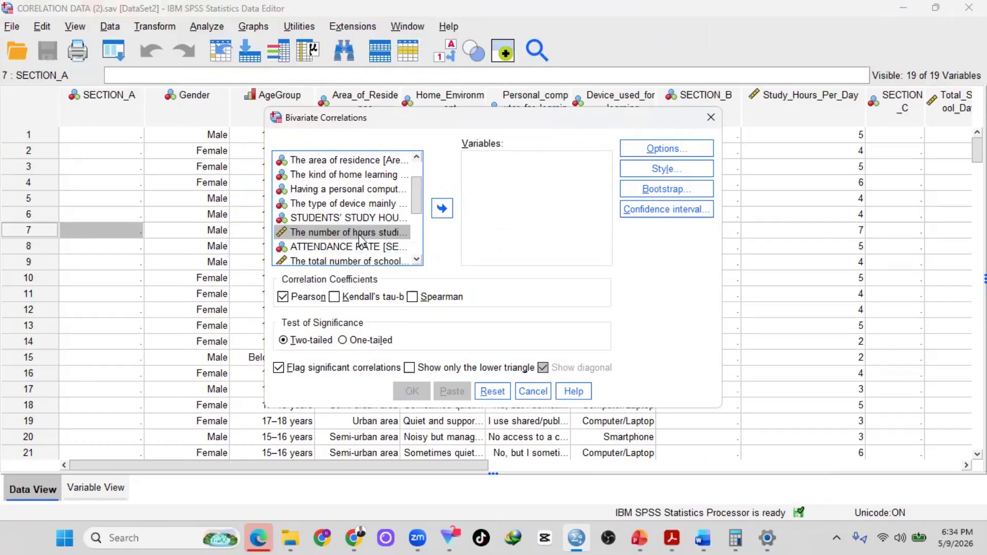
left_click(442, 208)
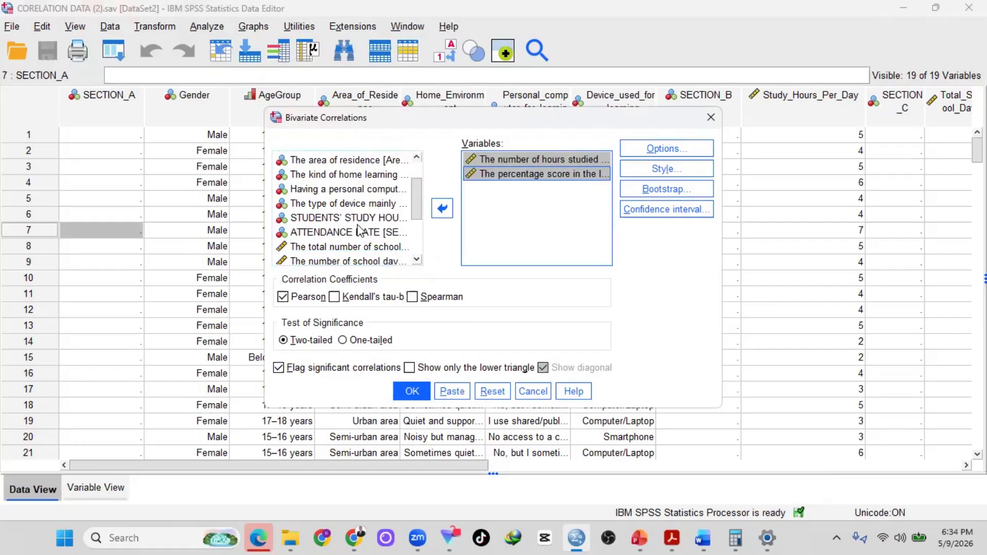
- Remove the percentage score from the analysis variables and add it back below the number of hours studied
scroll(361, 231, "down", 1)
scroll(441, 216, "down", 2)
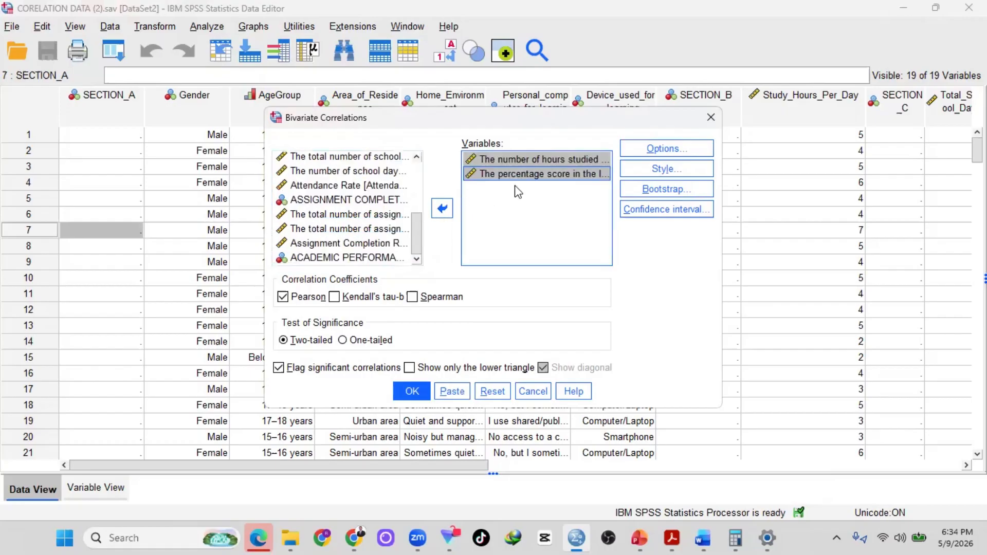
left_click(509, 177)
left_click(443, 210)
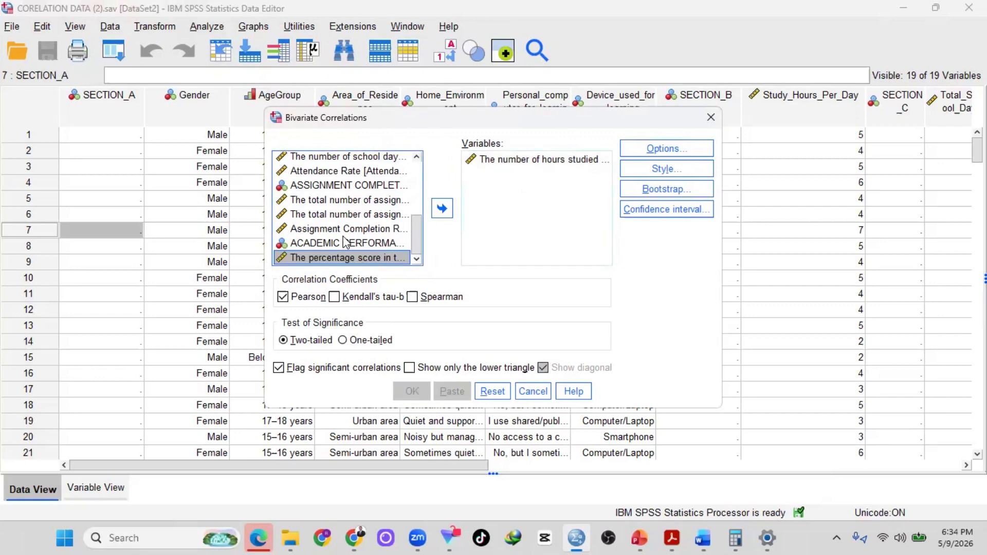
left_click(442, 209)
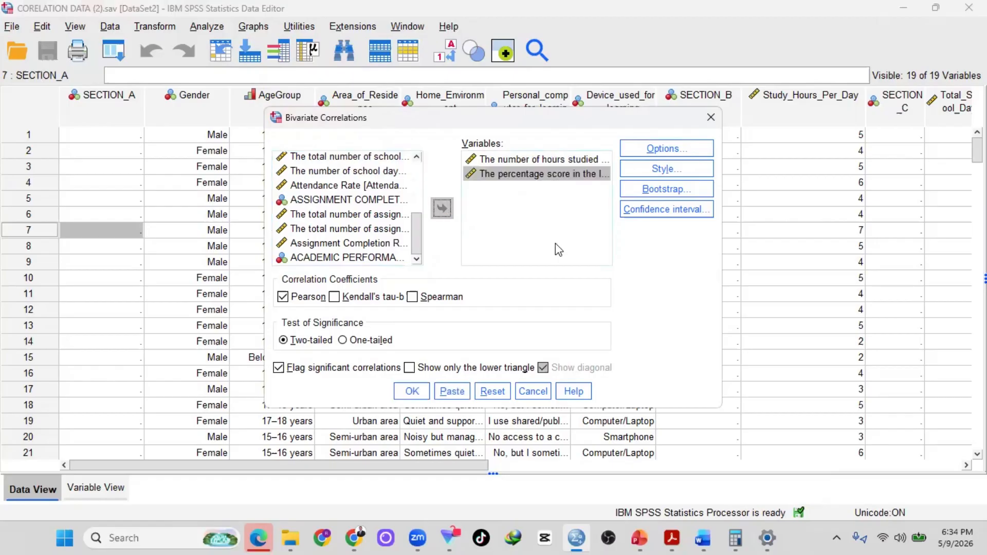
- Run the two-tailed Pearson correlation for both variables and examine the coefficient and Sig. (2-tailed) value in the output table
left_click(526, 236)
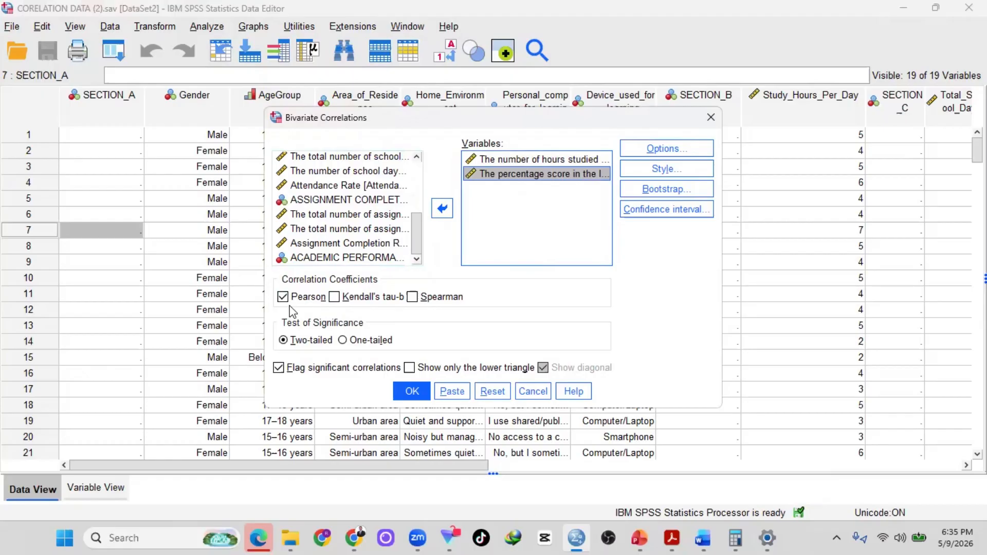
left_click(413, 396)
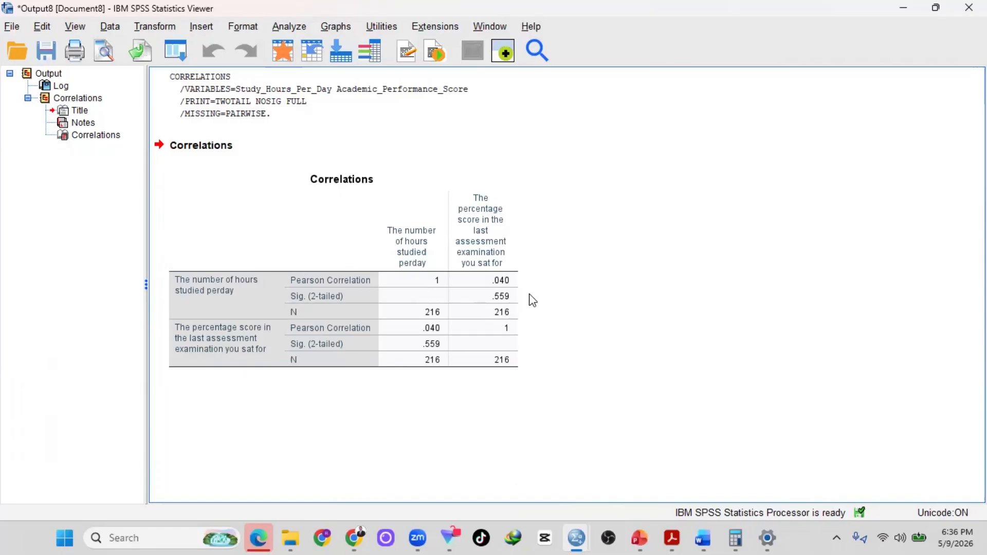
left_click(514, 300)
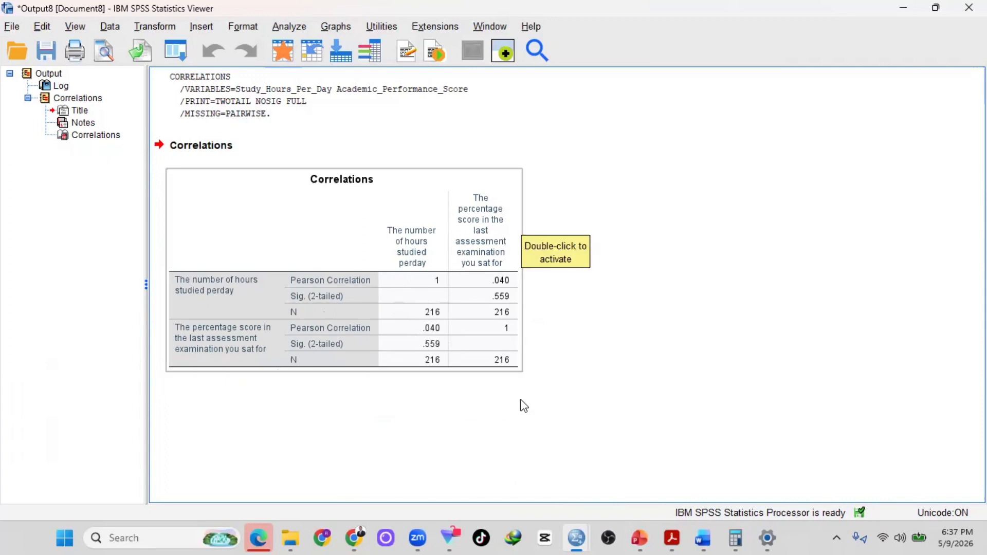
left_click(436, 391)
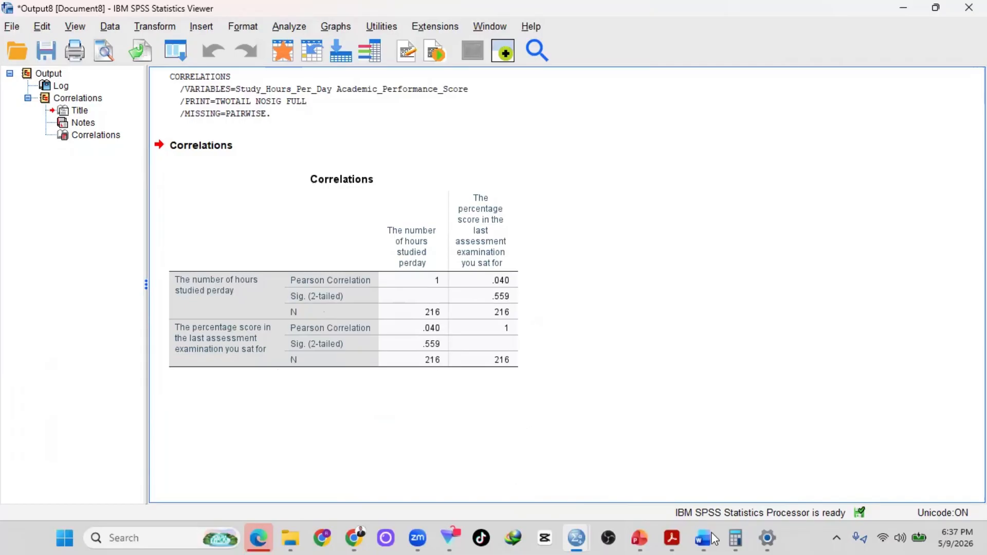
- Switch to the CORRELATION (6) document in Word and examine the correlation, p-value and interpretation paragraph of Table 4.7
mouse_move(716, 539)
left_click(717, 498)
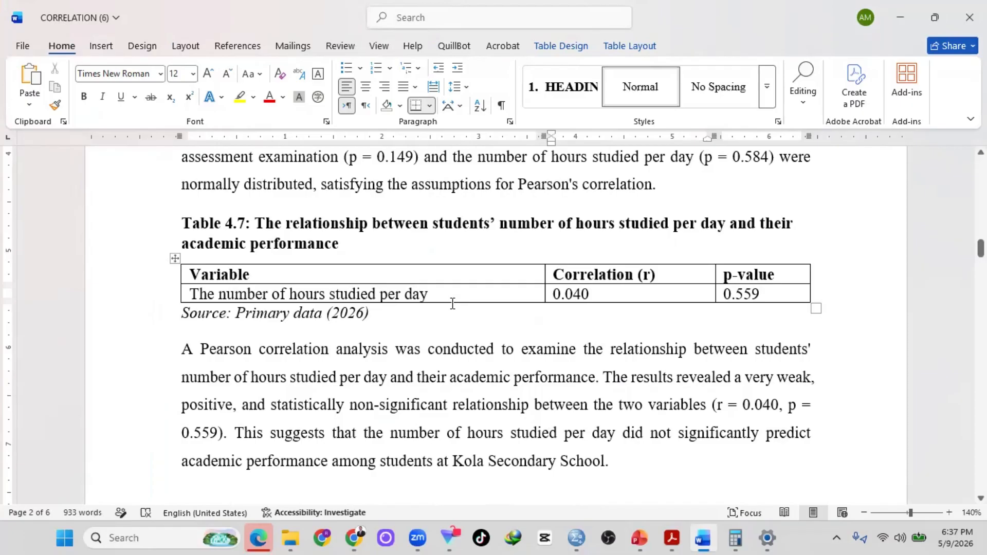
left_click(264, 269)
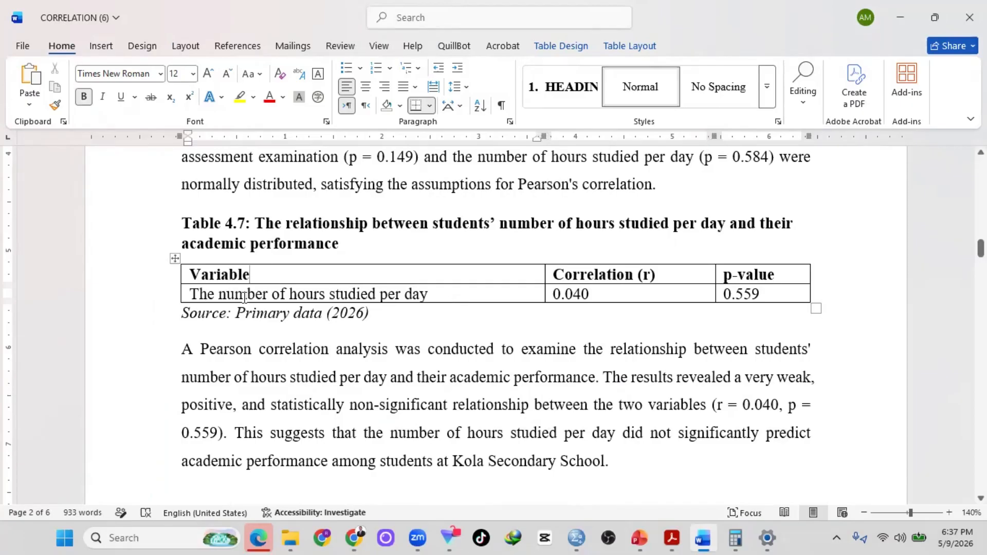
left_click(447, 294)
left_click(602, 294)
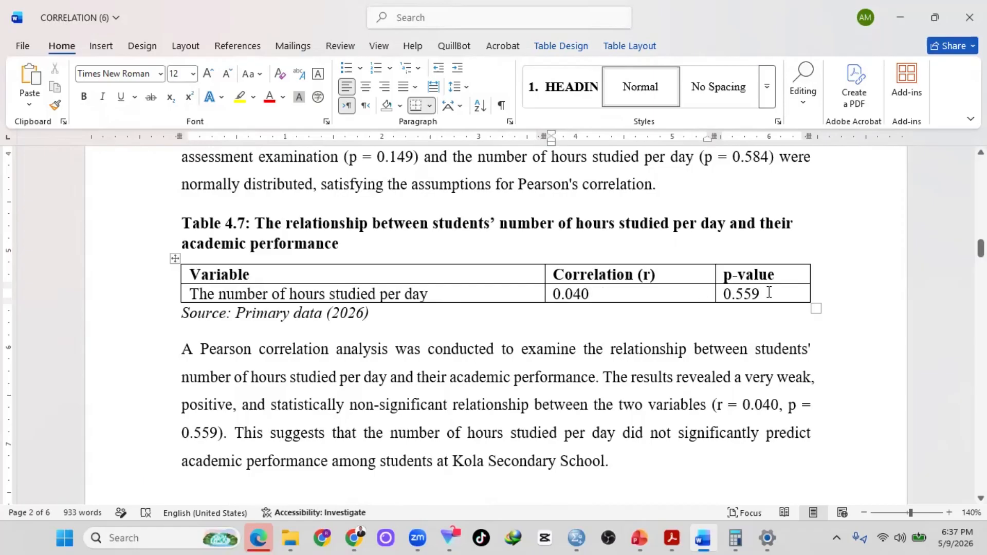
left_click(761, 299)
scroll(362, 313, "down", 3)
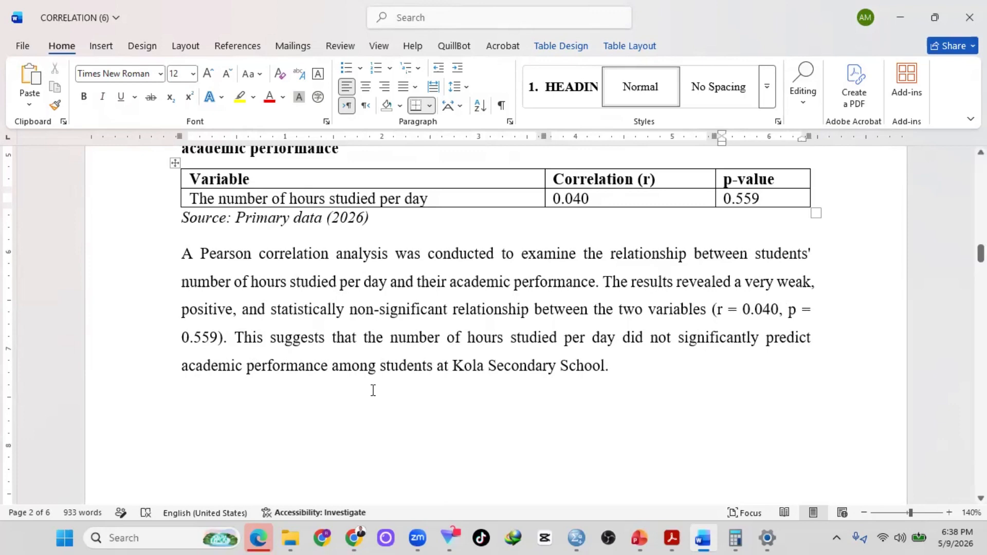
scroll(373, 391, "up", 1)
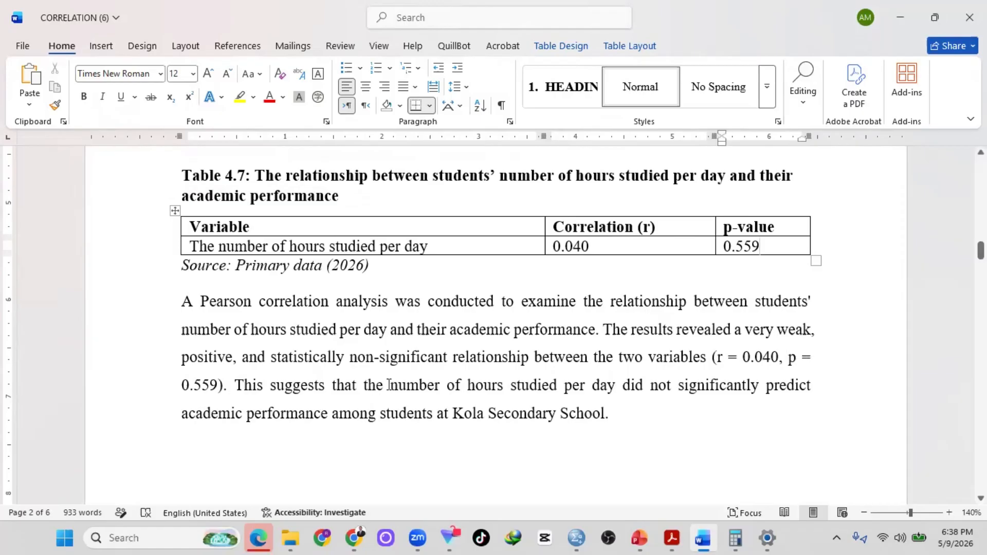
scroll(392, 388, "down", 1)
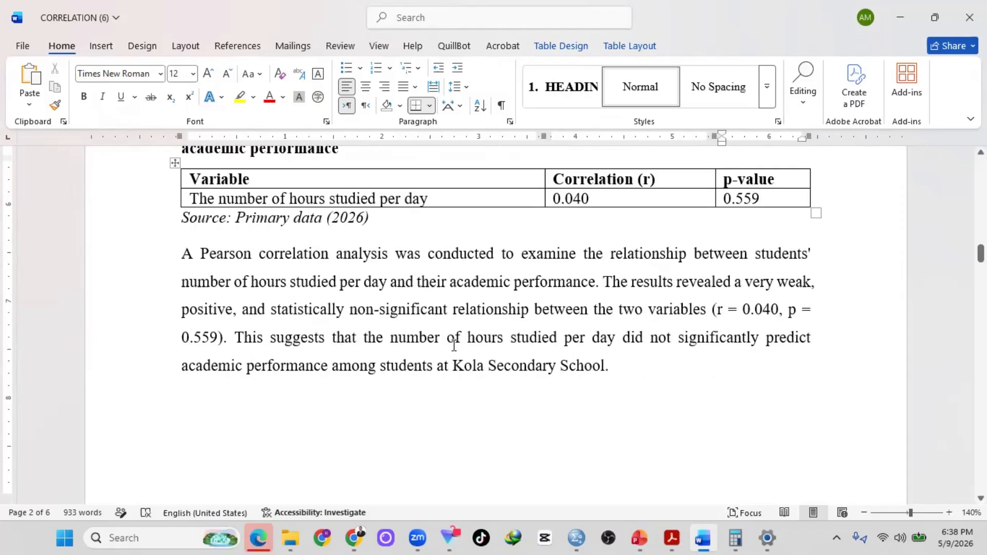
- Review section 4.3.2 on attendance rate, including the normality tests in Table 4.8 and the correlation results in Table 4.9
scroll(457, 351, "down", 5)
scroll(457, 351, "down", 3)
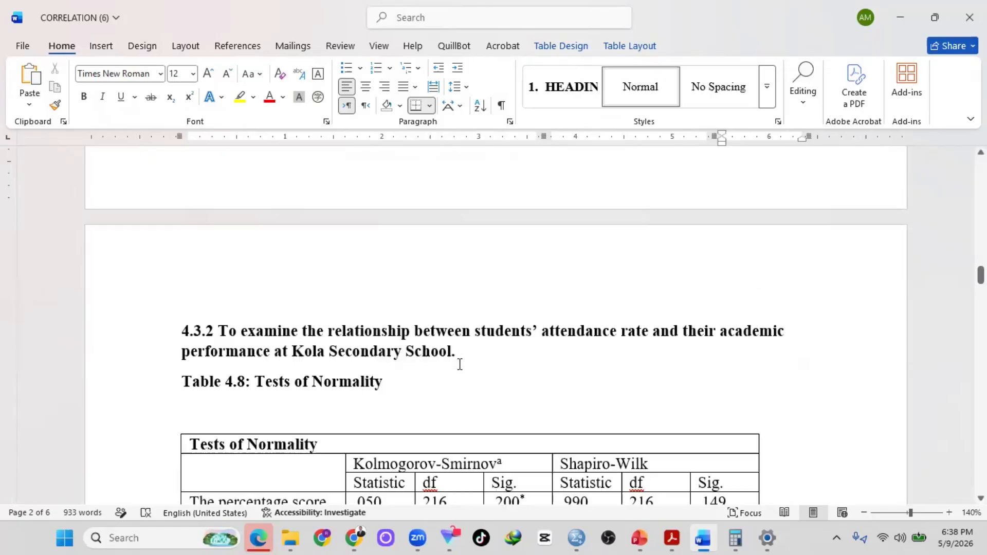
scroll(441, 271, "down", 2)
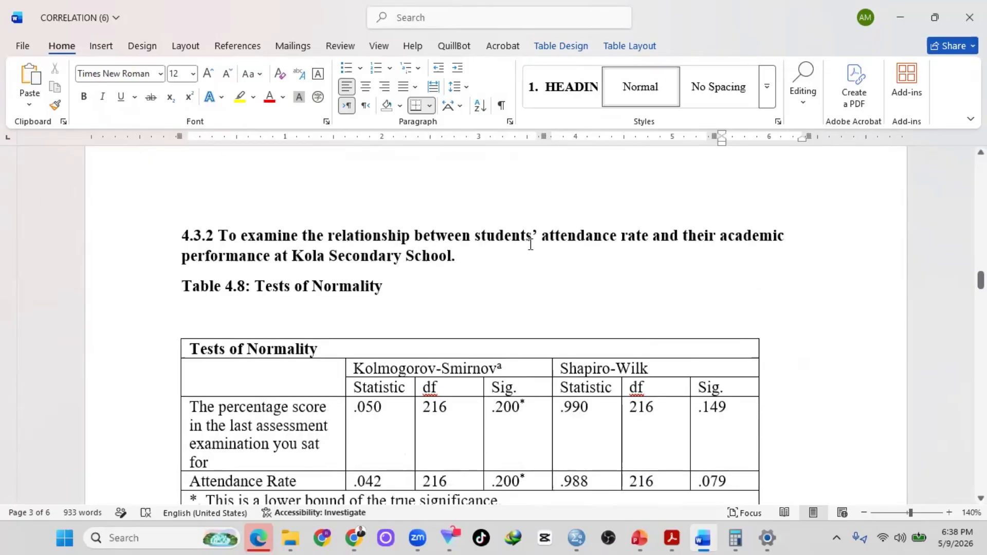
scroll(672, 282, "down", 2)
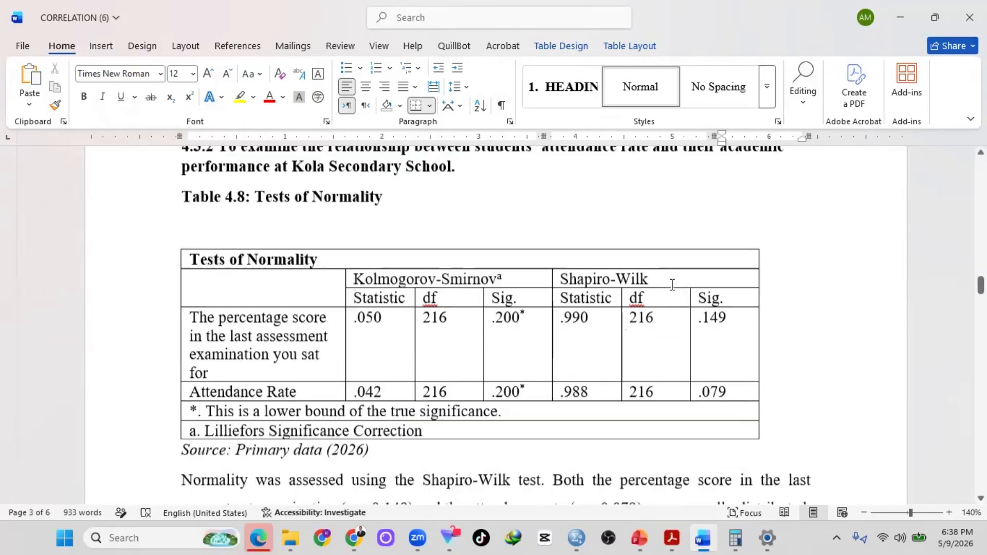
scroll(375, 231, "down", 1)
scroll(647, 355, "down", 3)
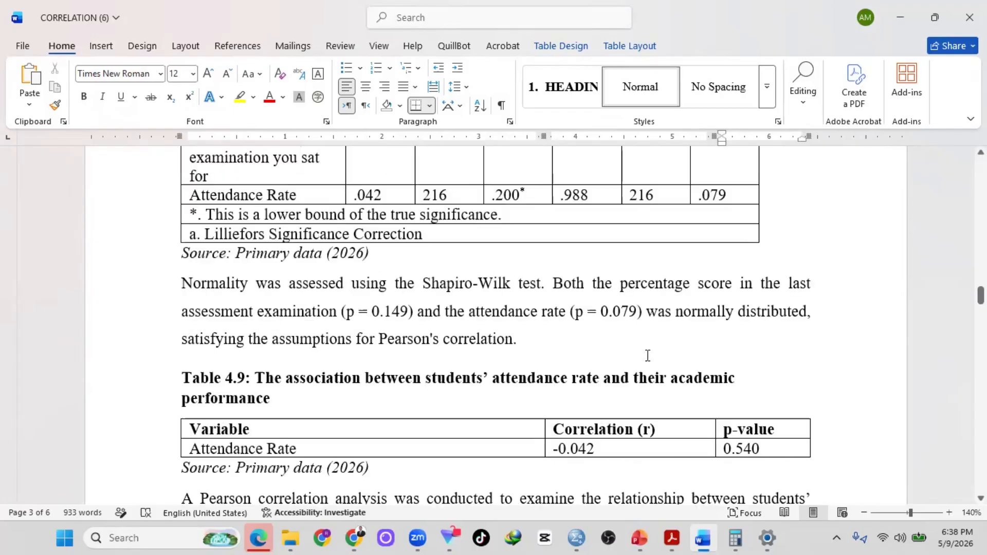
scroll(670, 375, "down", 1)
scroll(648, 350, "down", 3)
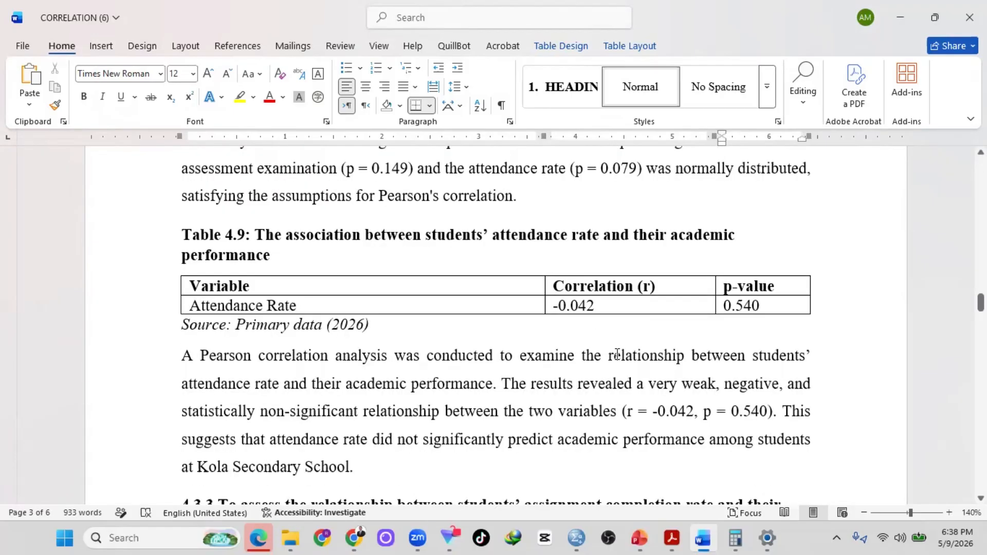
- Review section 4.3.3 on assignment completion rate, including the normality tests in Table 4.10 and the correlation results in Table 4.11
scroll(612, 355, "down", 9)
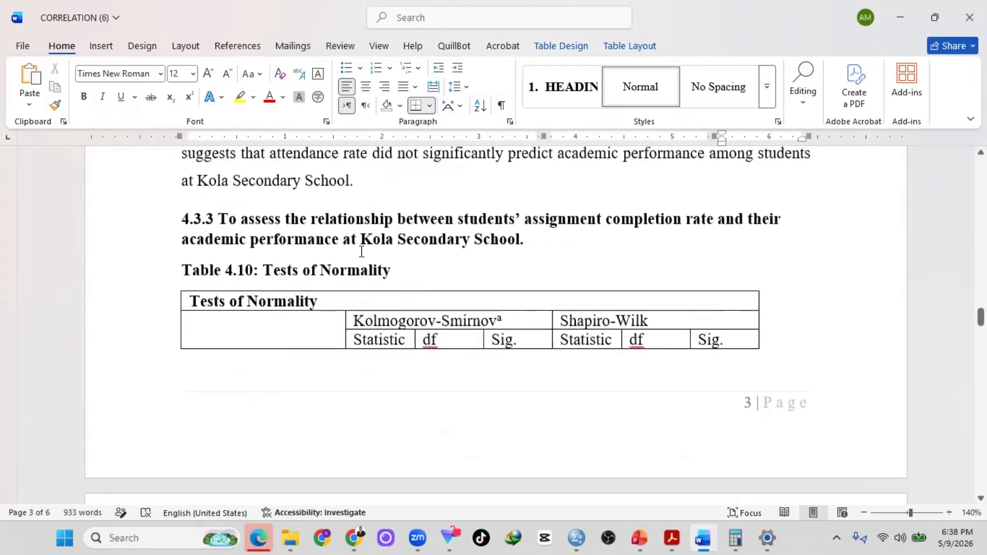
scroll(591, 269, "down", 7)
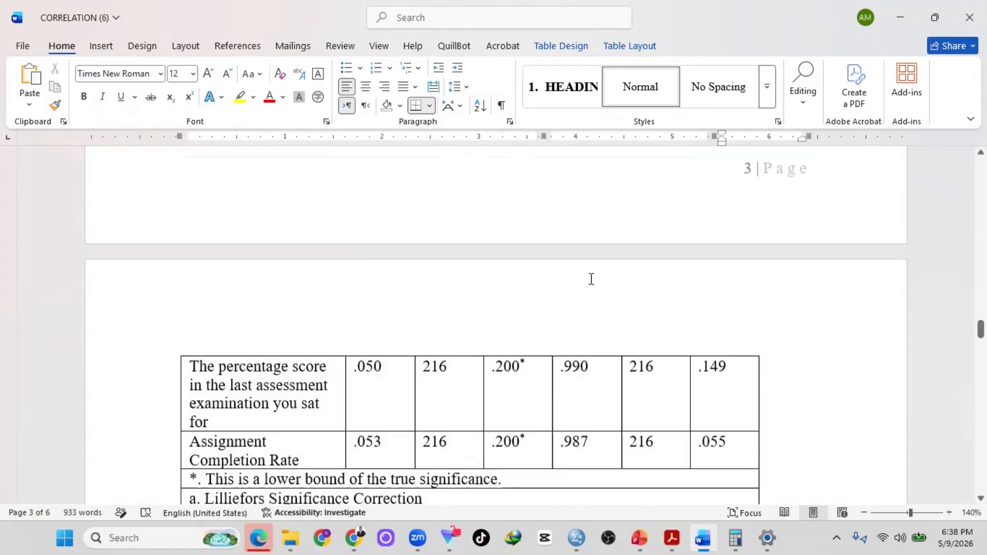
scroll(591, 279, "down", 5)
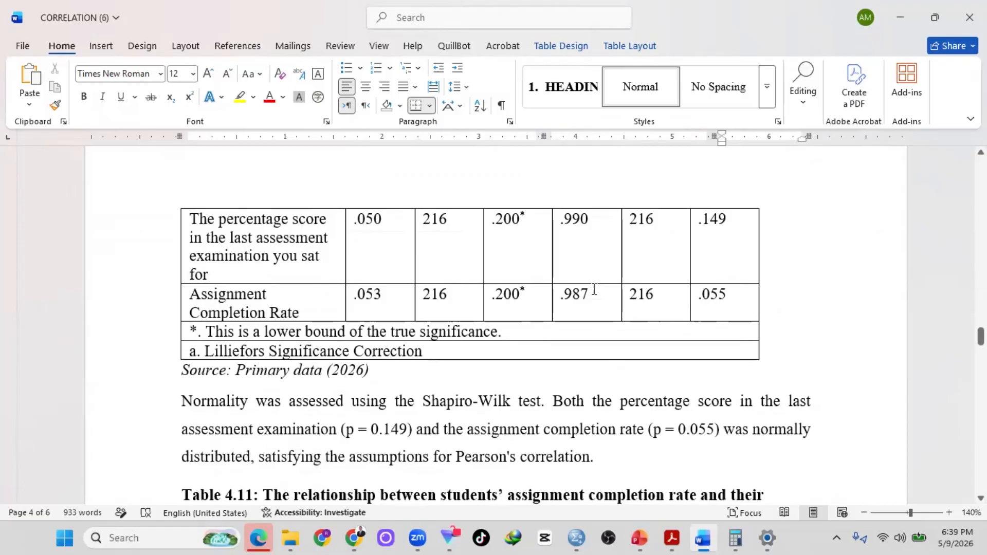
scroll(594, 296, "down", 5)
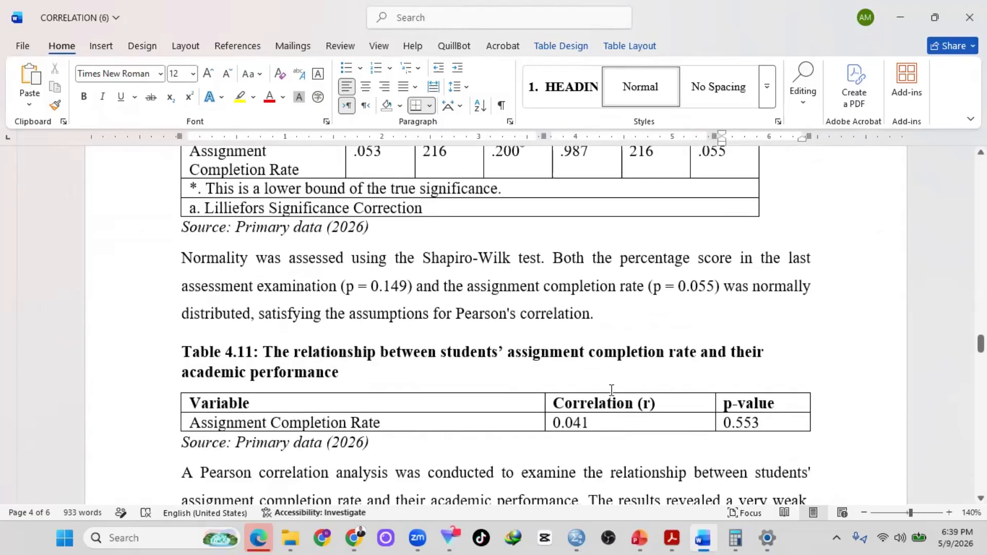
scroll(614, 379, "down", 3)
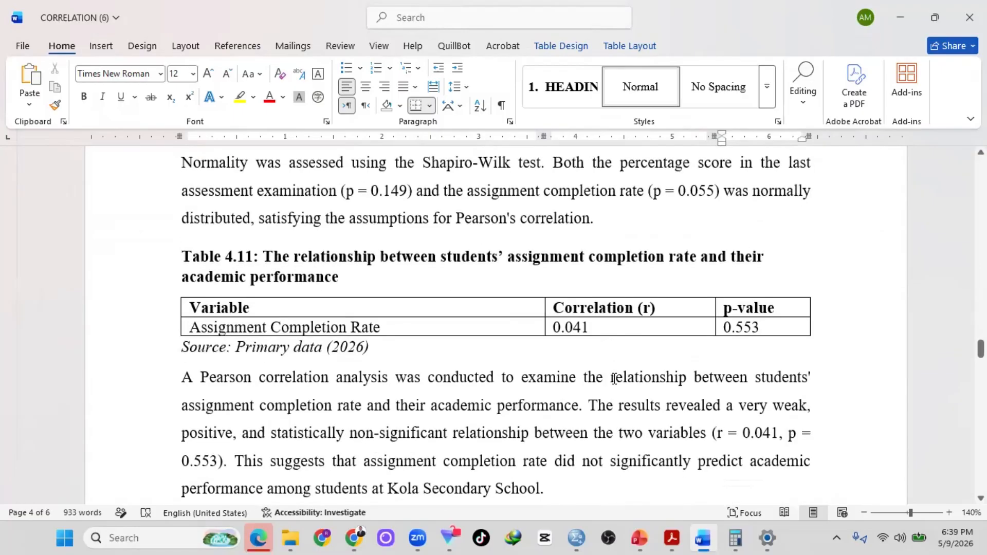
scroll(613, 379, "down", 8)
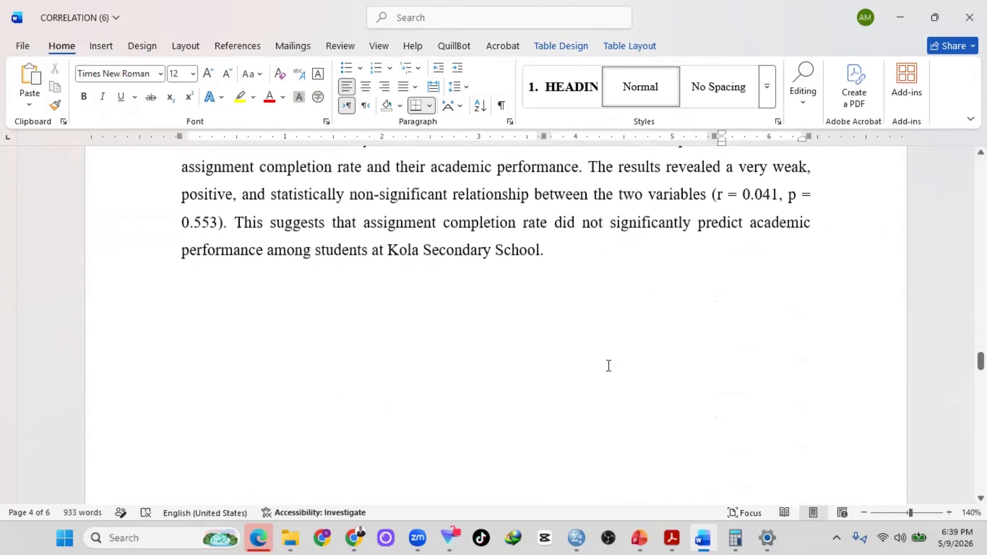
scroll(609, 365, "up", 3)
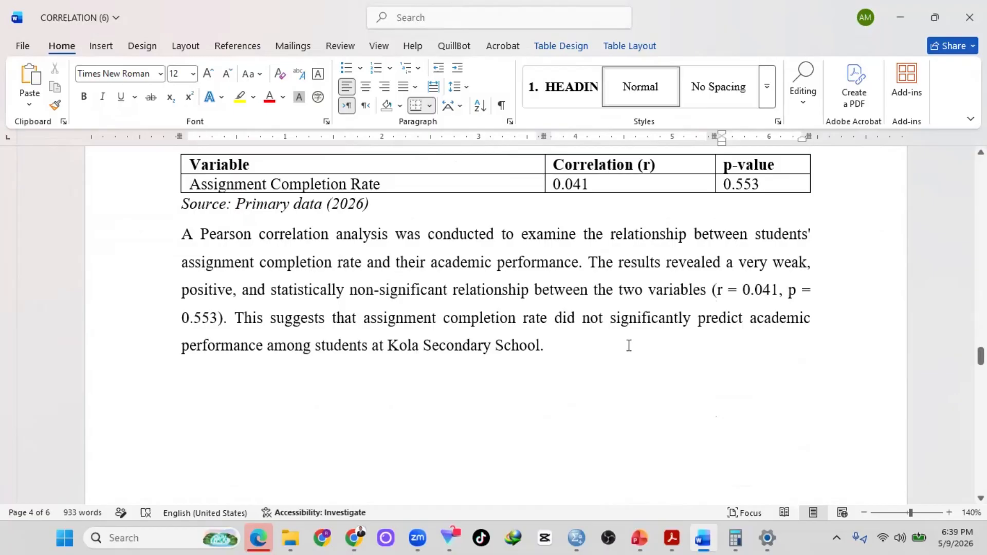
scroll(627, 344, "up", 5)
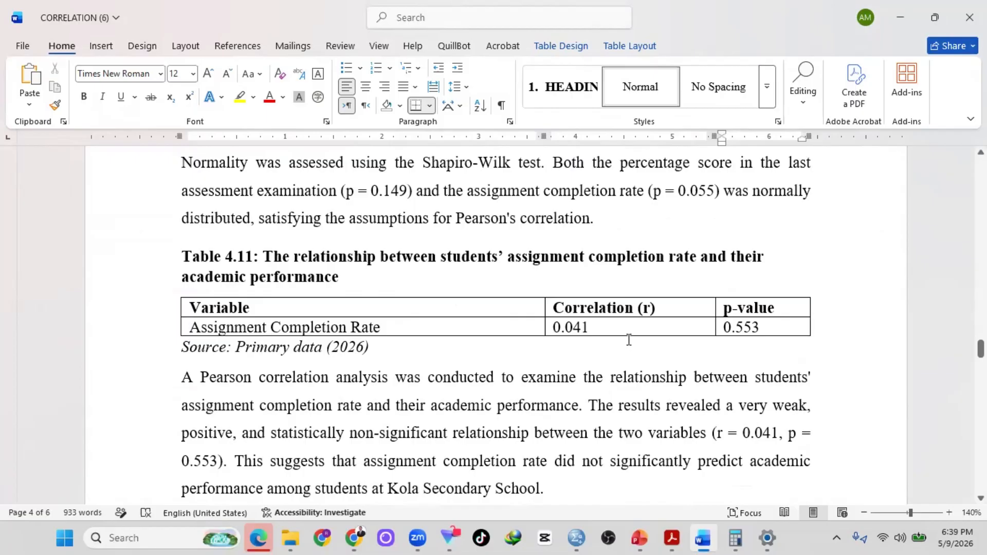